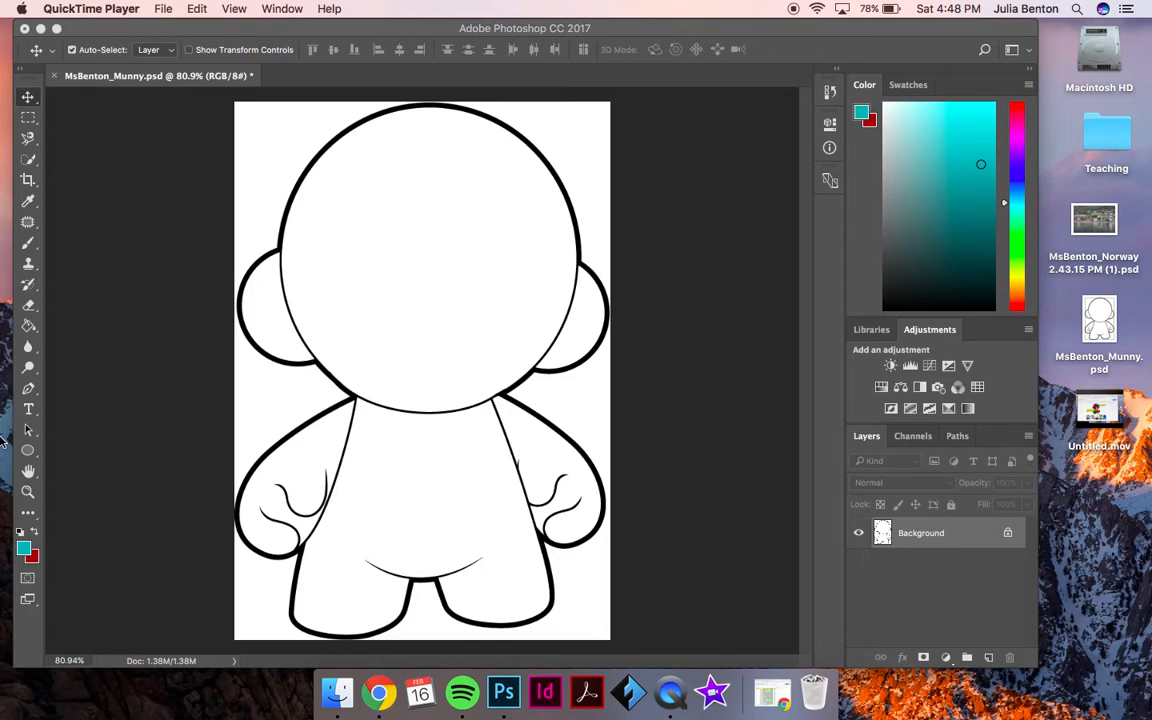
- Draw a teal ellipse of about 382 by 382 px with a 3 px black stroke over the figure's head
left_click(33, 457)
left_click_drag(33, 457, 57, 450)
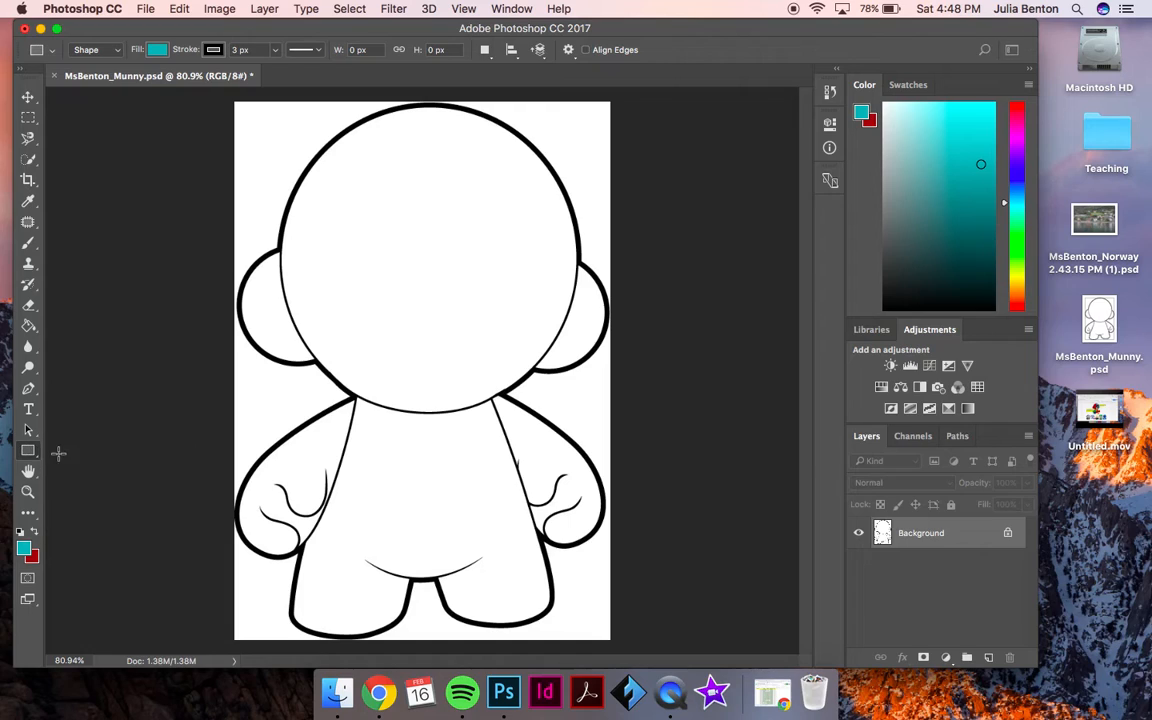
left_click(28, 452)
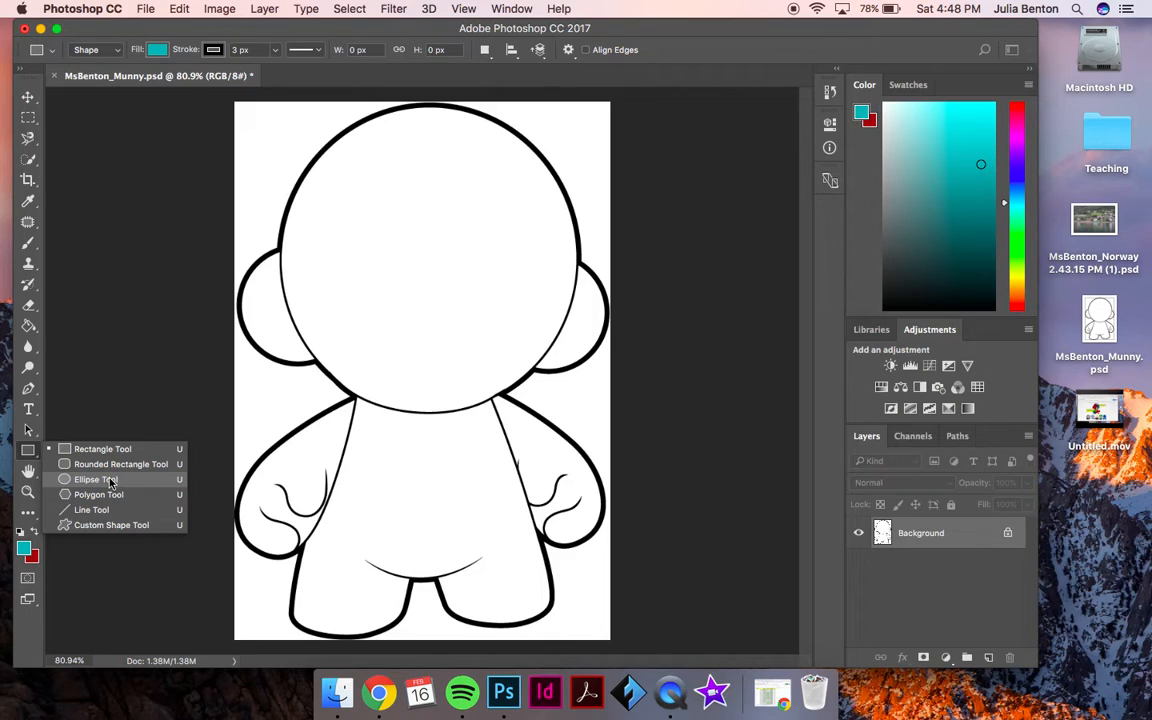
left_click(90, 479)
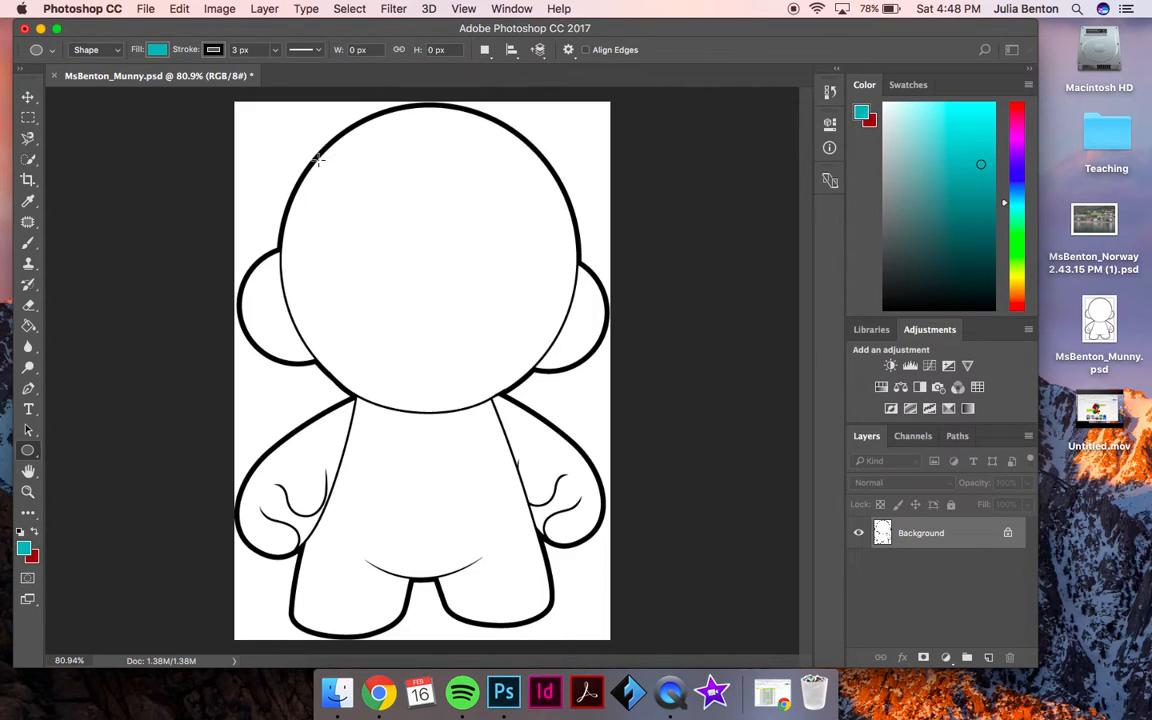
left_click_drag(316, 160, 564, 408)
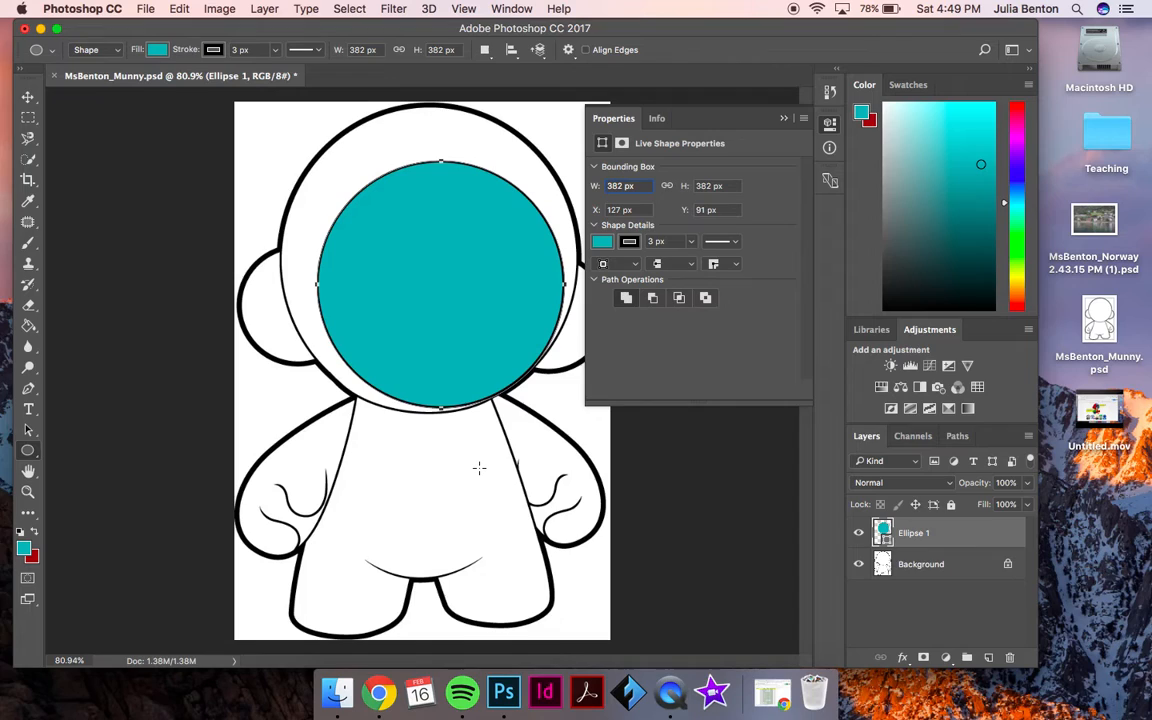
- Free-transform the ellipse to about 460 by 473 px to match the size of the head outline
key("super+t")
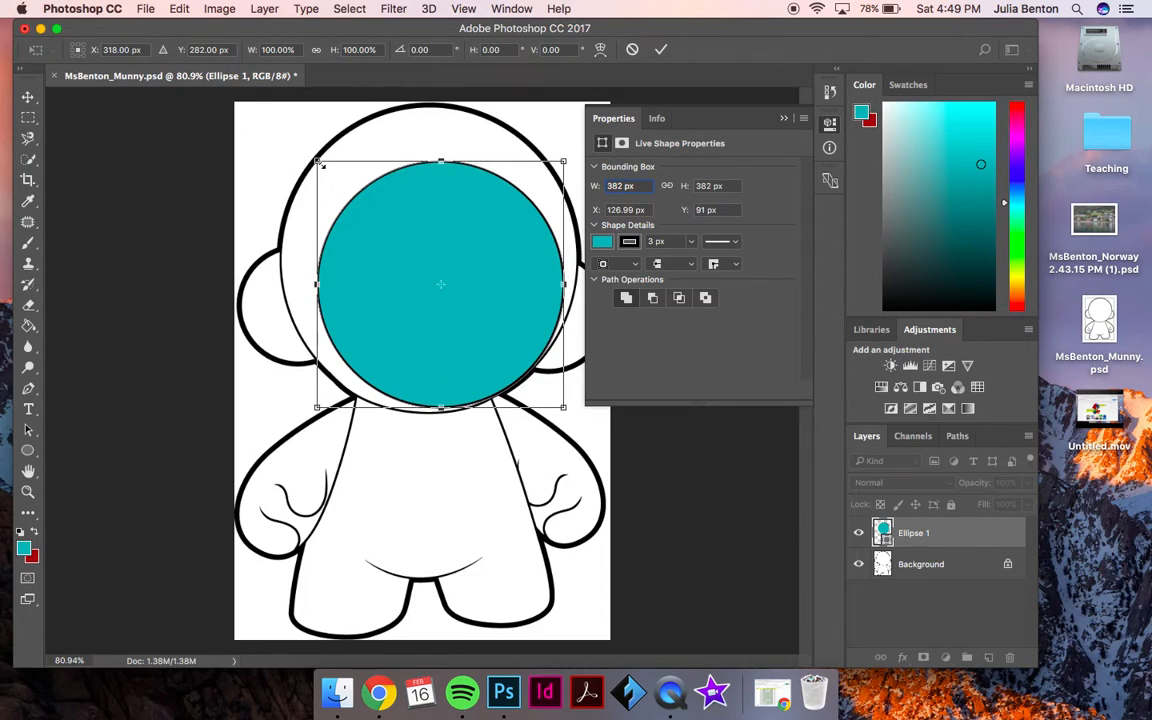
left_click_drag(316, 159, 284, 108)
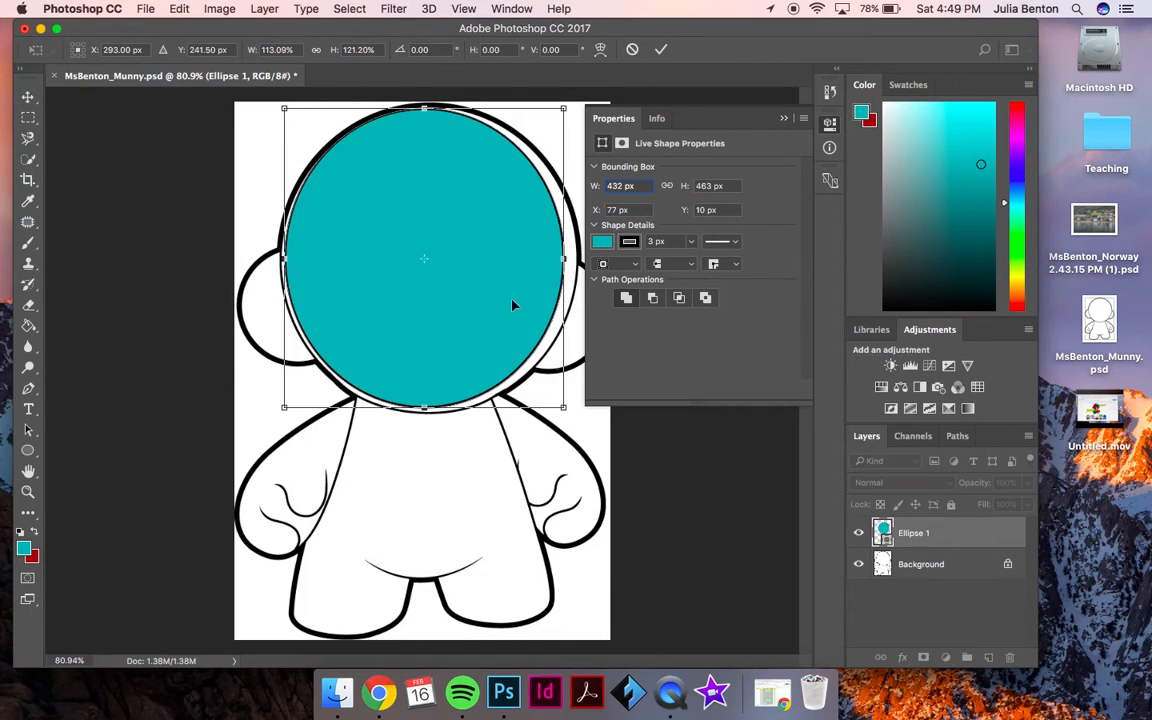
left_click_drag(559, 259, 576, 259)
left_click_drag(431, 406, 431, 413)
left_click_drag(283, 262, 278, 262)
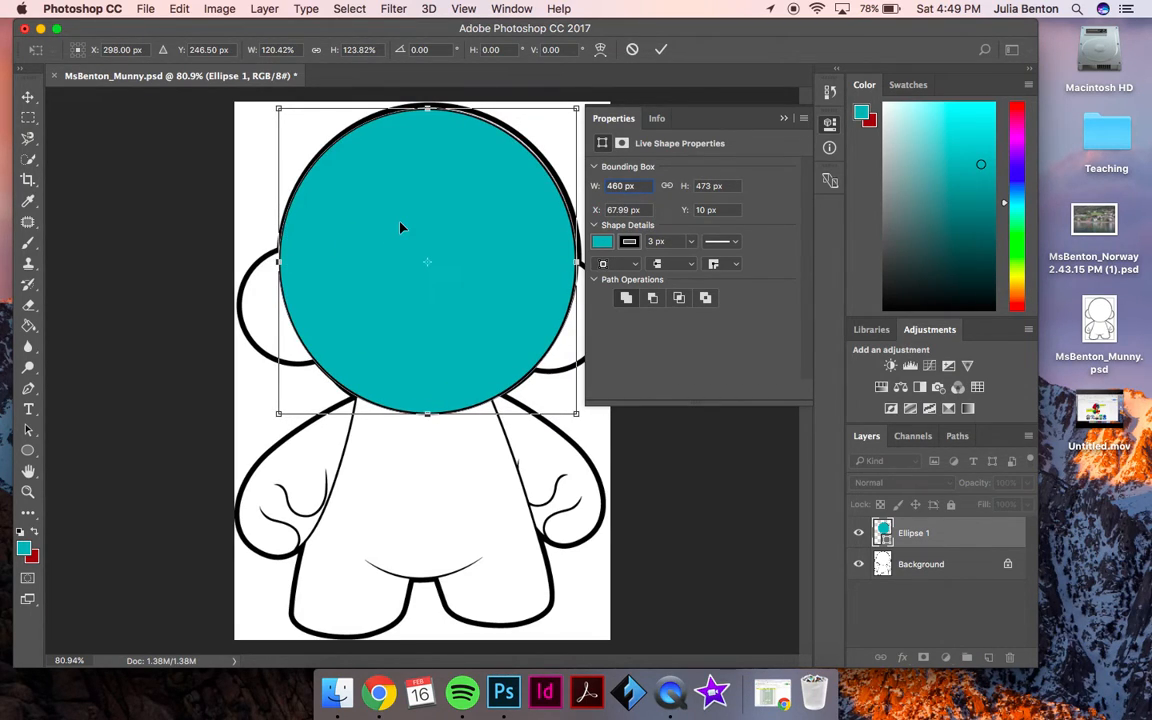
- Move the ellipse to about X 72, Y 6 px so it lines up with the head outline, and apply the transform
mouse_move(404, 230)
left_mouse_down()
mouse_move(388, 226)
mouse_move(447, 317)
mouse_move(422, 234)
left_mouse_up()
key("Down")
key("Left")
key("Left")
key("Left")
key("Left")
key("Left")
key("Left")
key("Left")
key("Left")
key("Left")
key("Left")
key("Left")
key("Down")
key("Down")
key("Down")
key("Down")
key("Down")
key("Left")
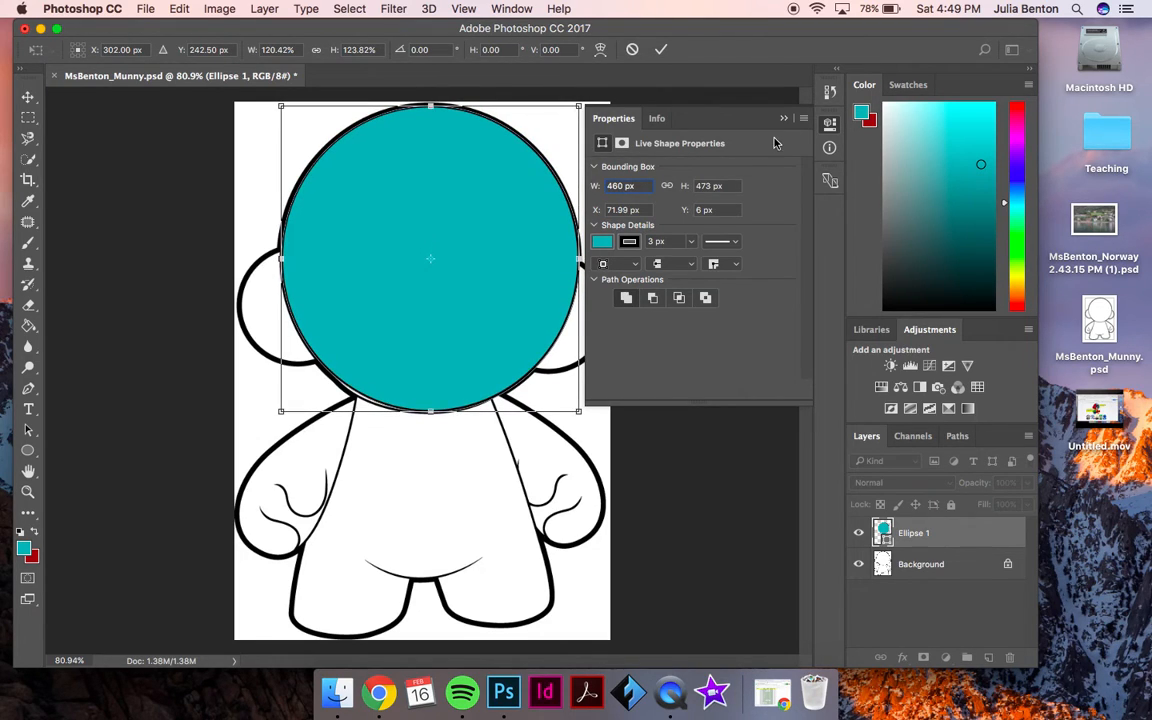
left_click(661, 50)
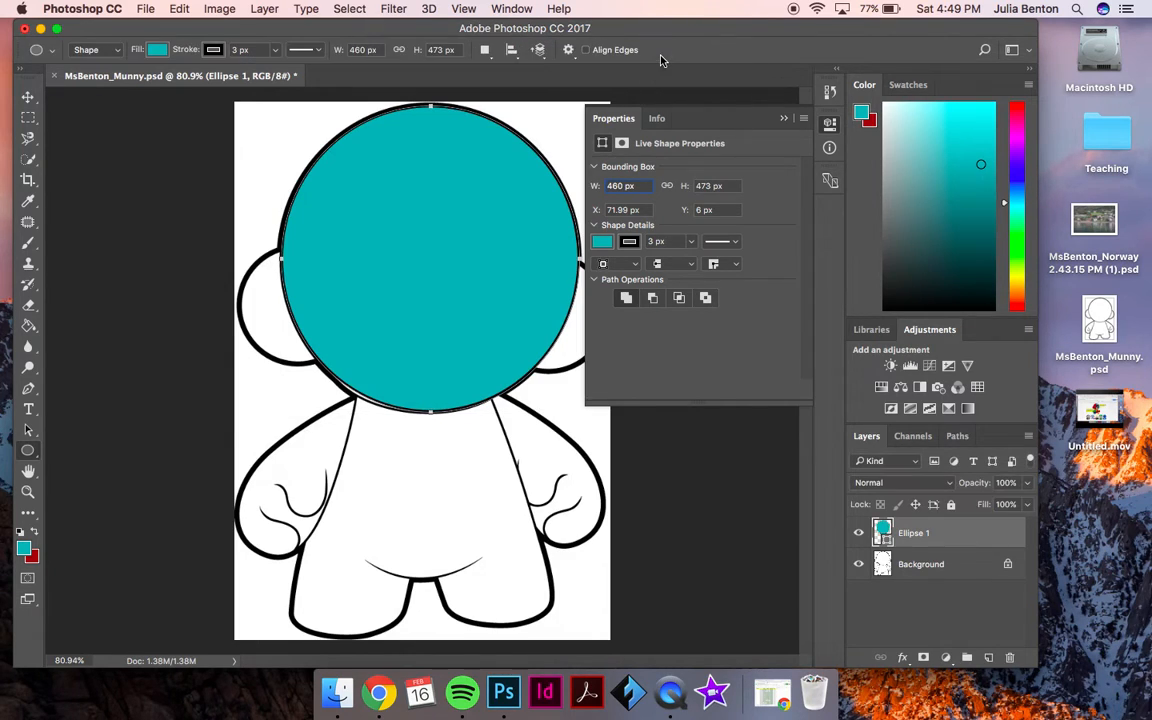
left_click(784, 119)
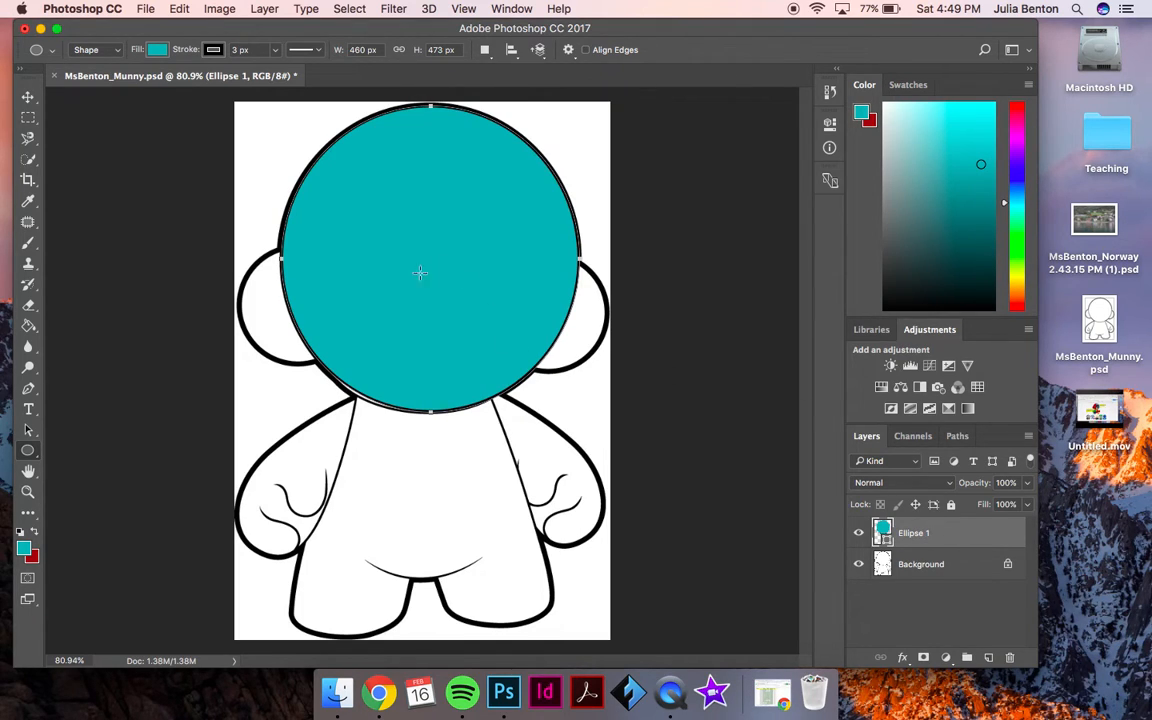
- Change the head ellipse's fill colour to purple #7216b3
double_click(884, 536)
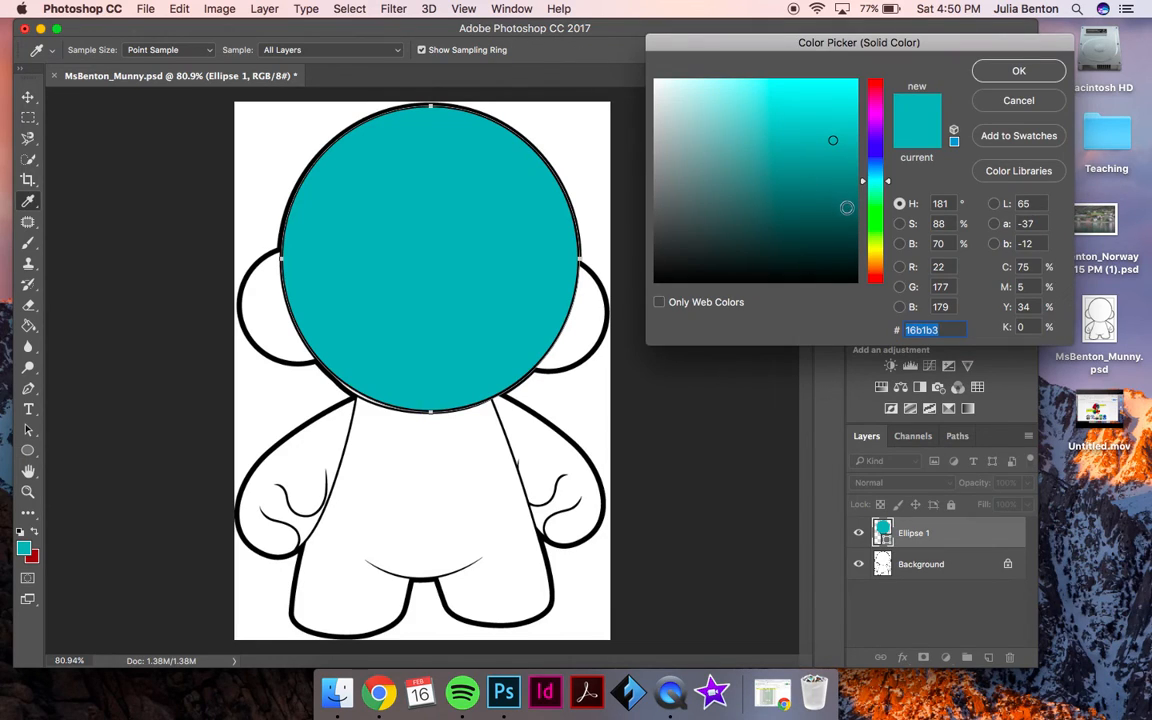
left_click(876, 128)
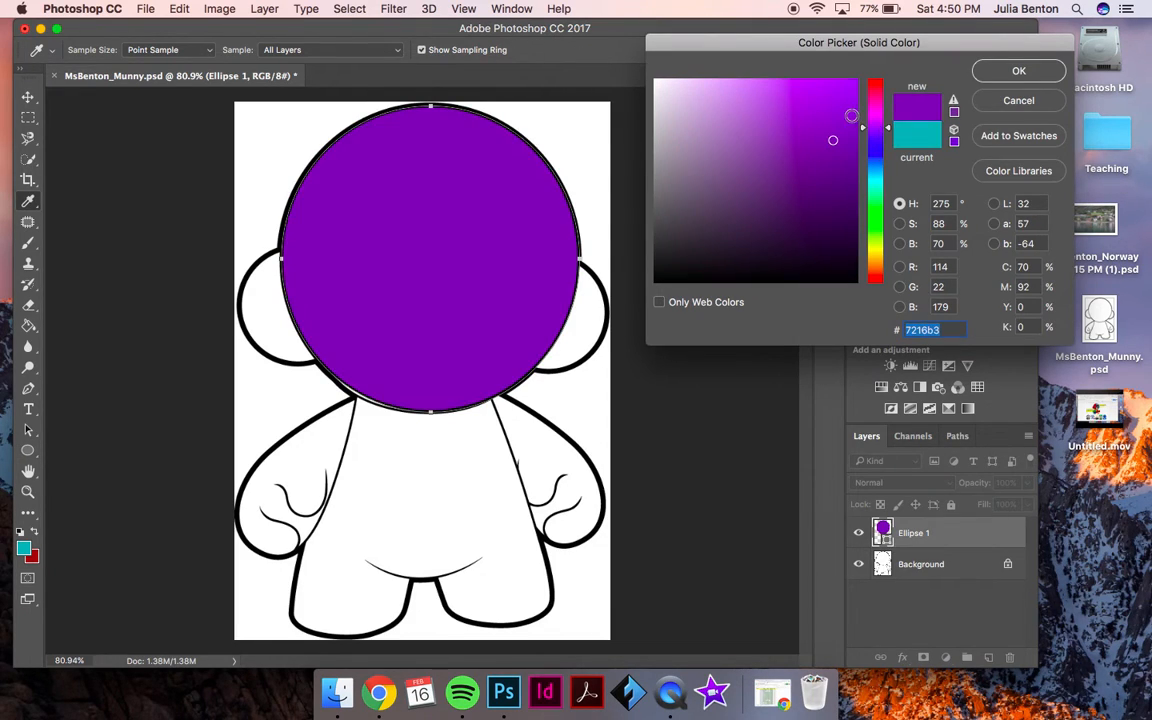
left_click(1018, 71)
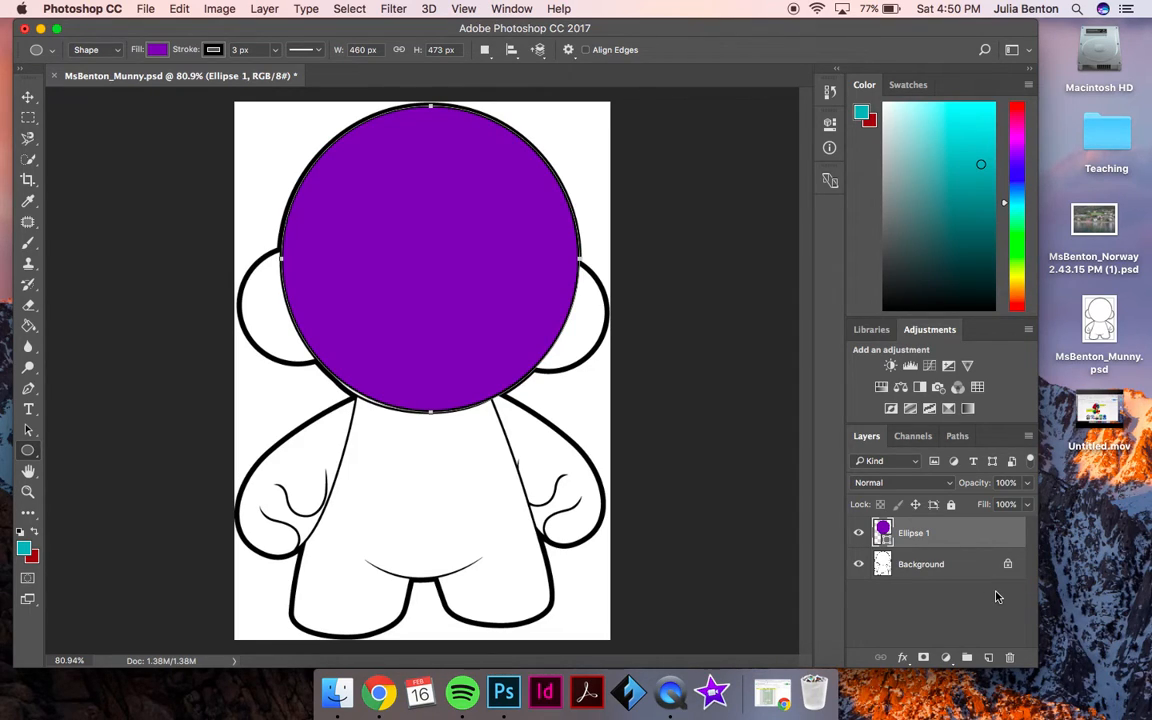
- Add a new layer above the ellipse and name it "Lasso edit"
left_click(988, 657)
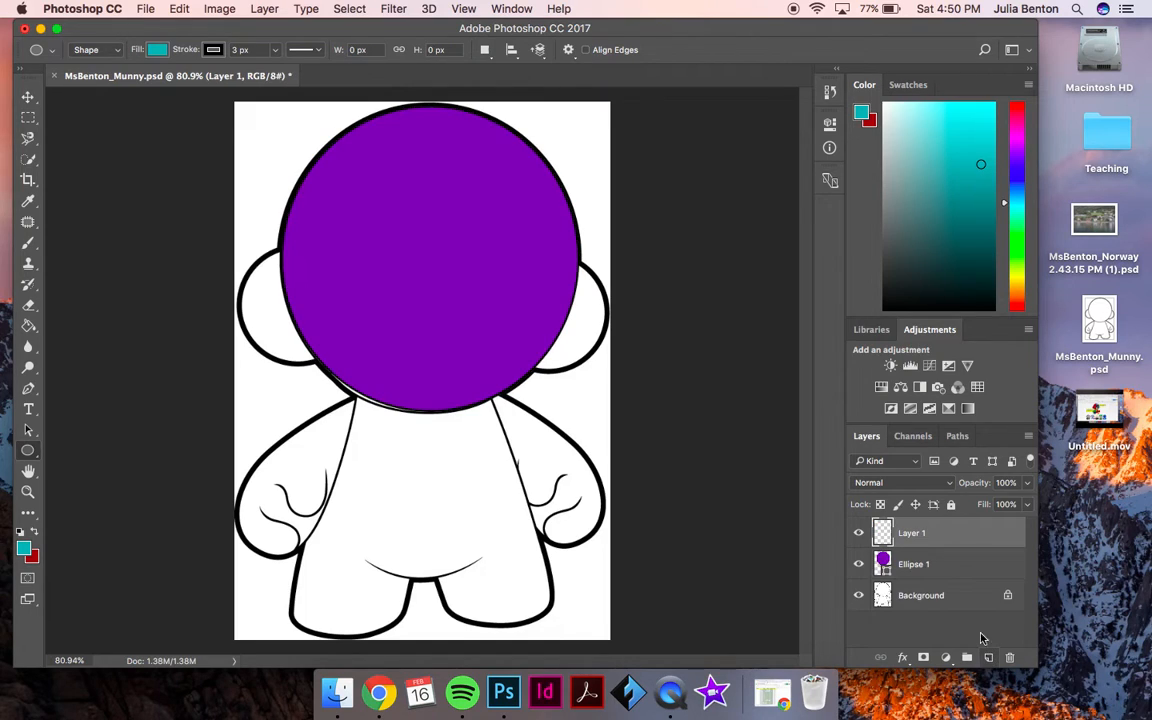
double_click(906, 533)
type("Lasso edit")
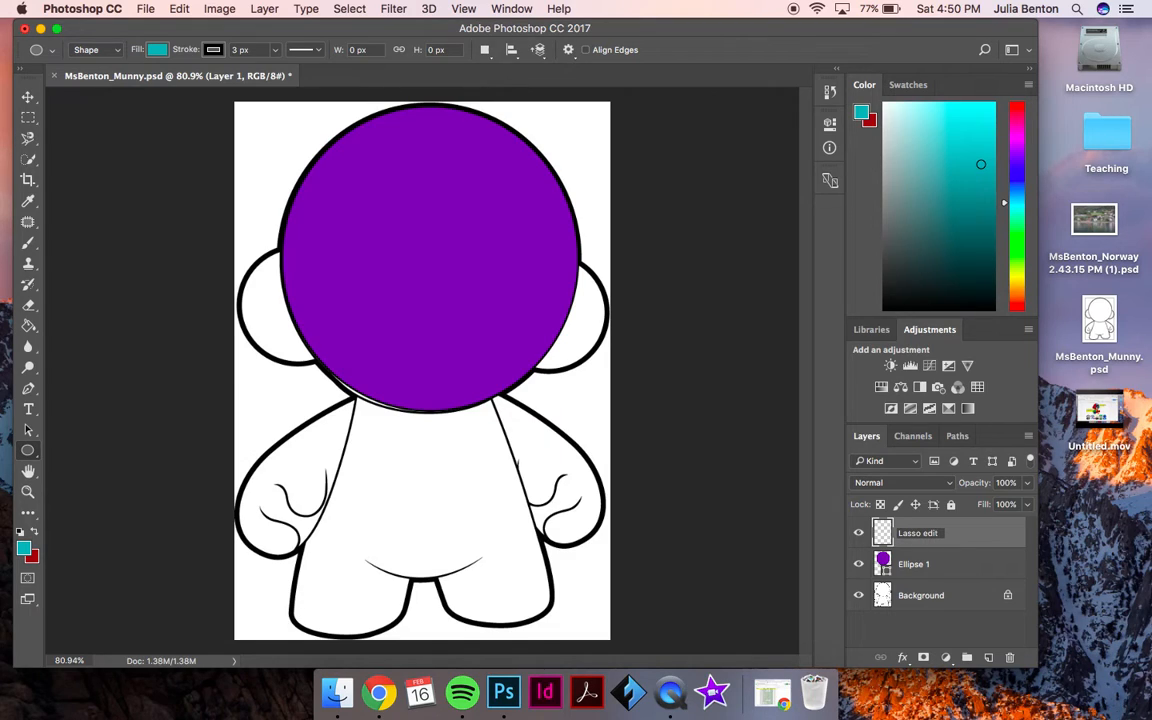
key("Return")
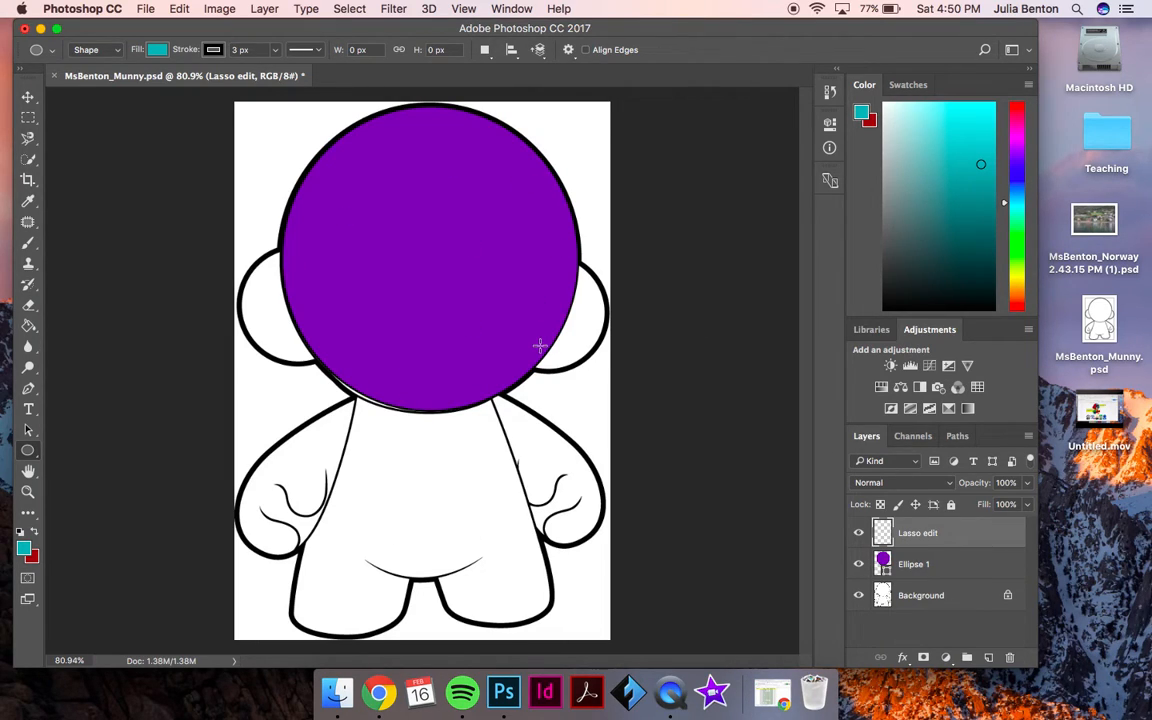
- Outline a freehand star-shaped selection on the purple head with the Lasso tool and deselect it
left_click(30, 139)
left_click(80, 137)
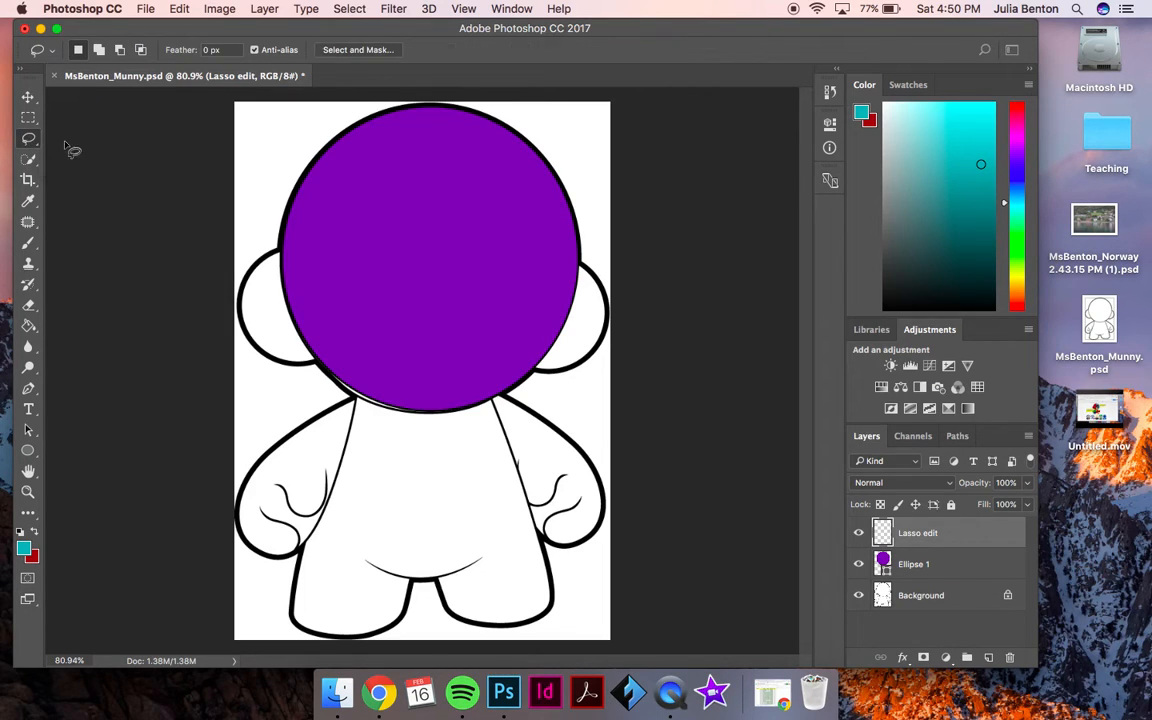
left_click(29, 138)
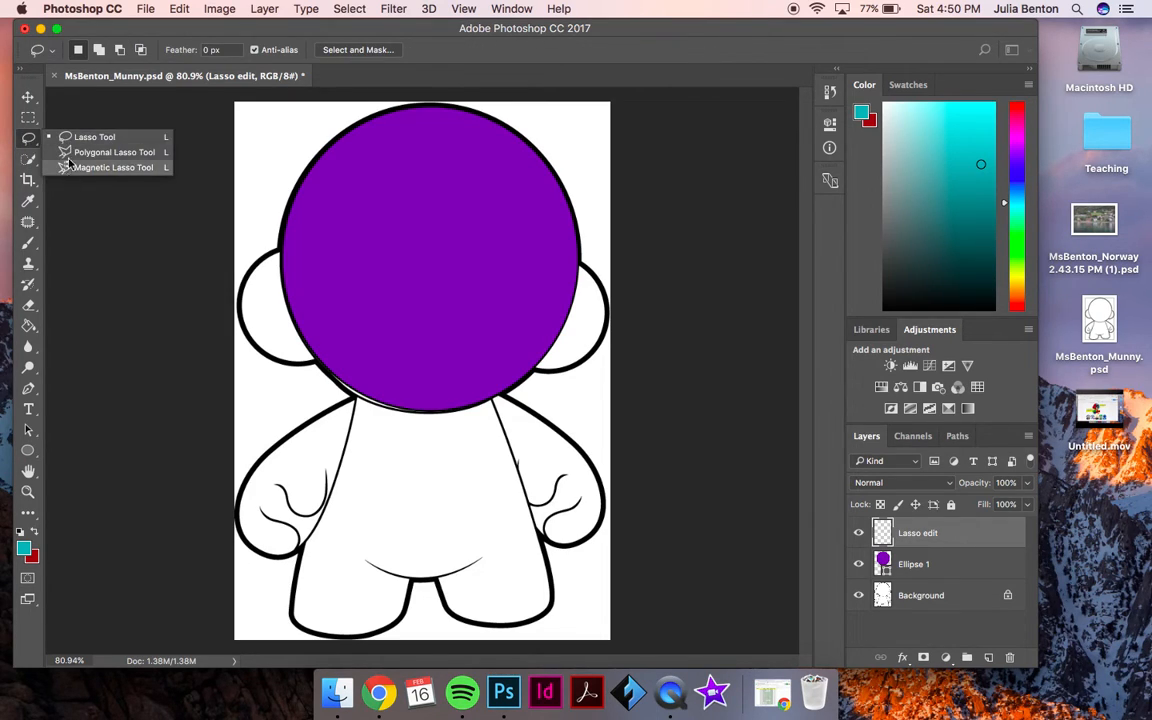
left_click(120, 141)
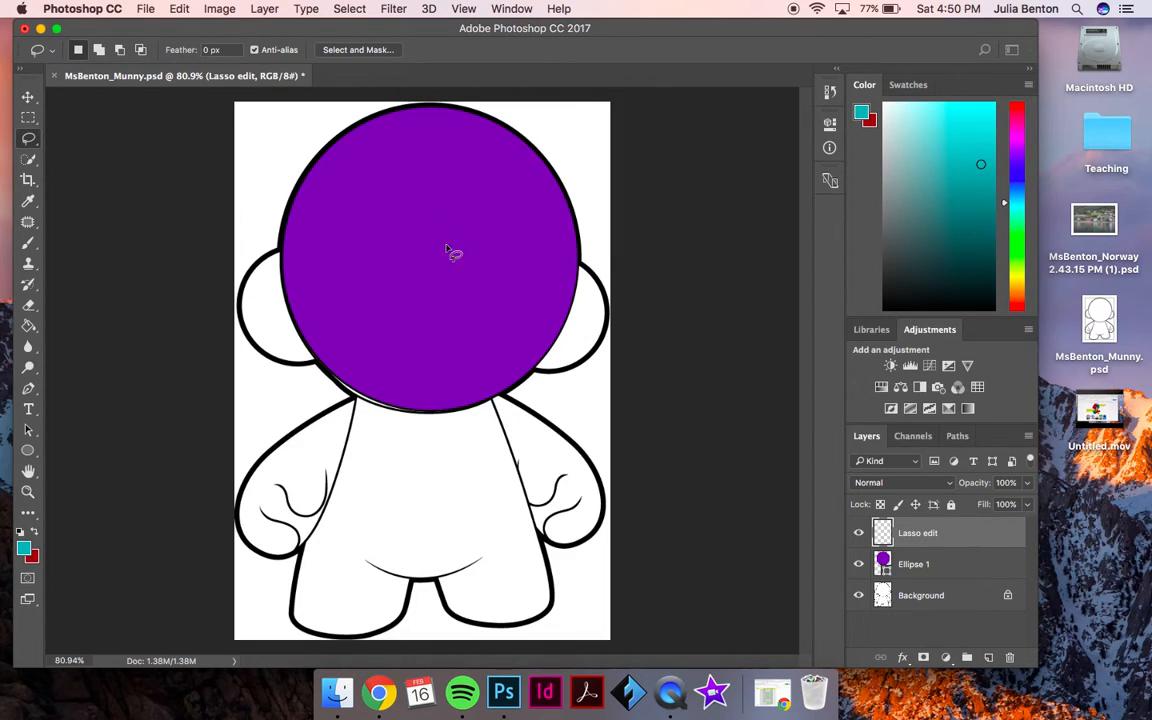
mouse_move(389, 246)
left_mouse_down()
mouse_move(377, 282)
mouse_move(331, 289)
mouse_move(386, 303)
mouse_move(398, 381)
mouse_move(413, 303)
mouse_move(494, 285)
mouse_move(428, 275)
mouse_move(442, 218)
mouse_move(405, 266)
left_mouse_up()
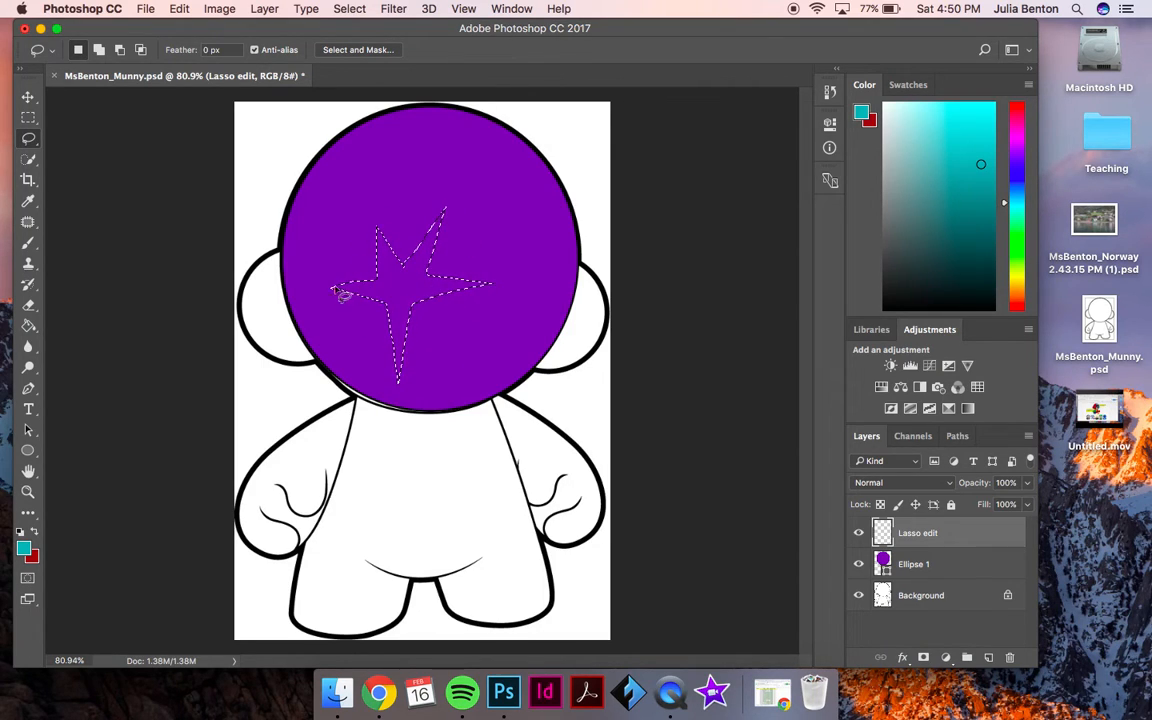
left_click(438, 268)
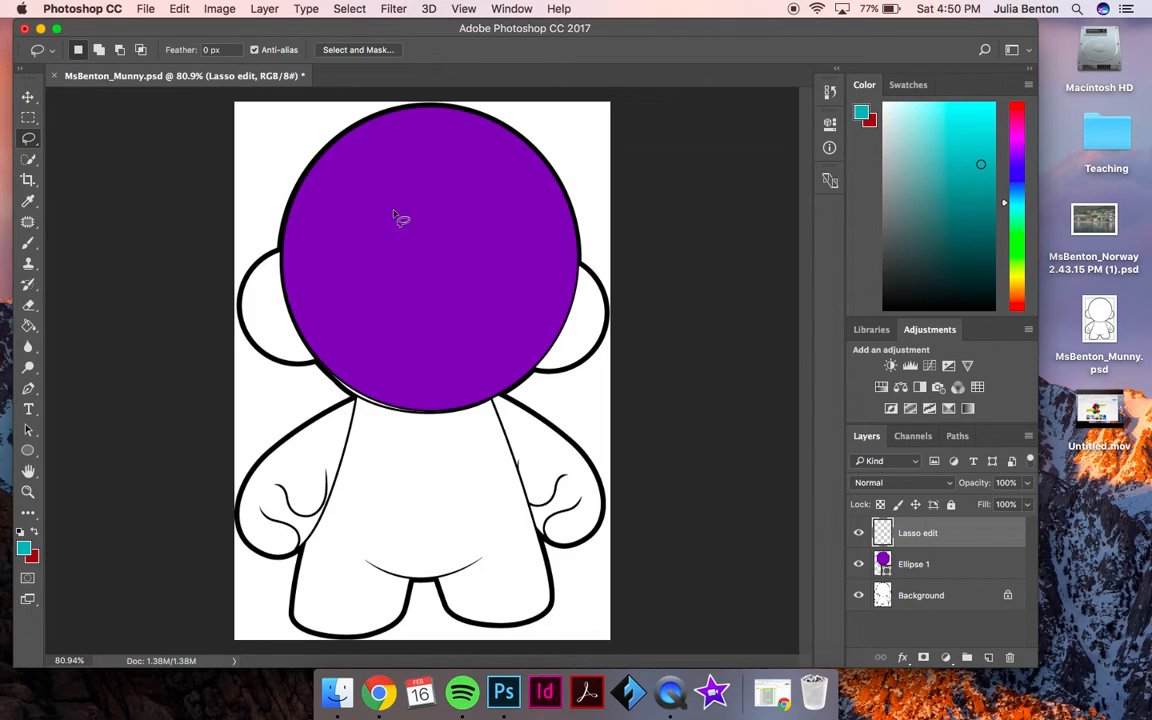
- Outline a triangular selection on the purple head with the Polygonal Lasso tool and deselect it
left_click_drag(32, 139, 66, 147)
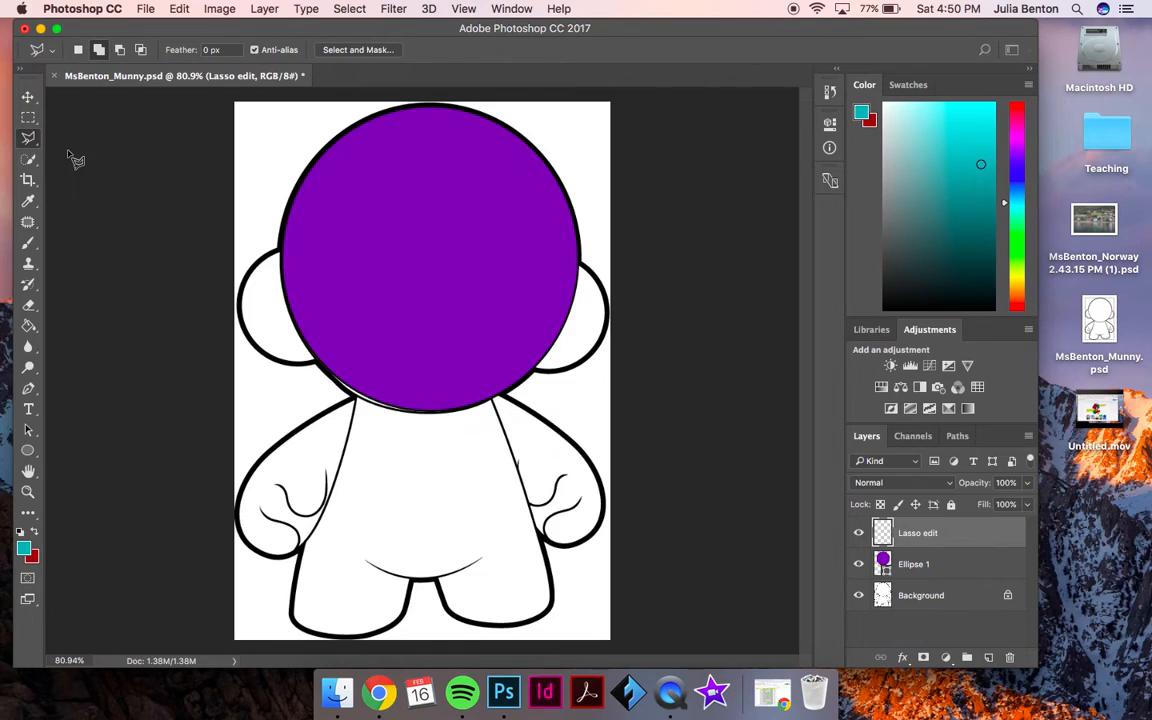
left_click(410, 257)
left_click(332, 203)
left_click(336, 338)
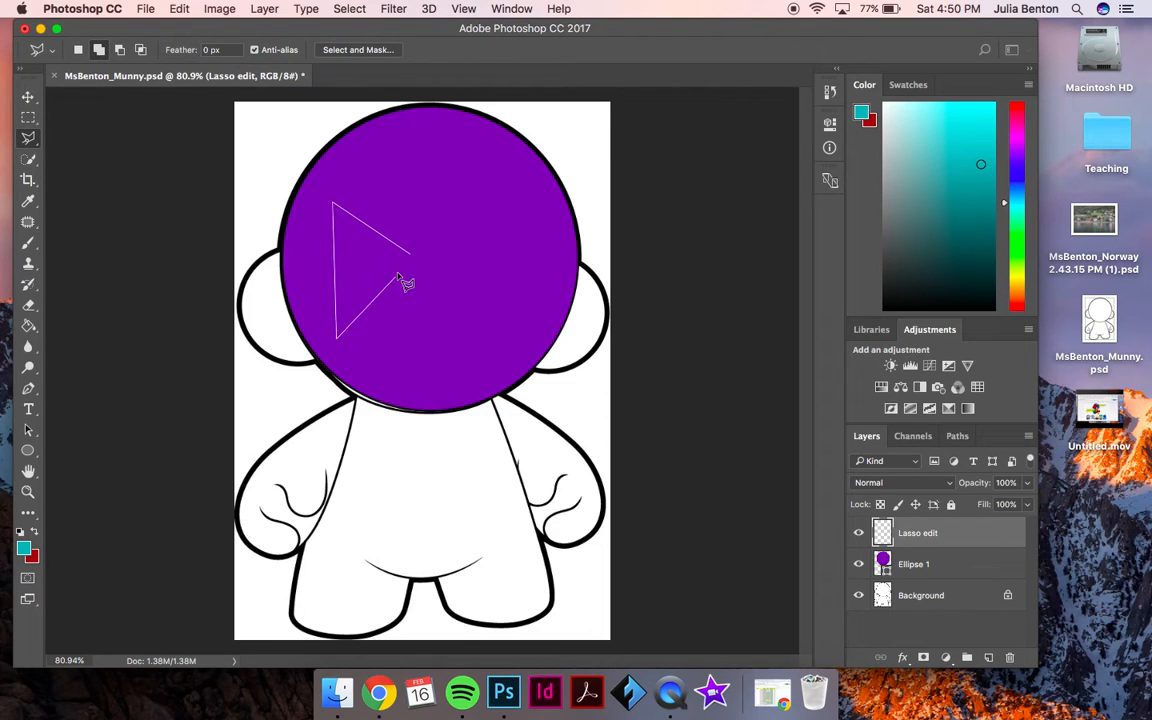
left_click(409, 258)
key("super+d")
- Select a V-shaped collar area on the chest with the Magnetic Lasso tool, following the lower edge of the head
left_click(28, 137)
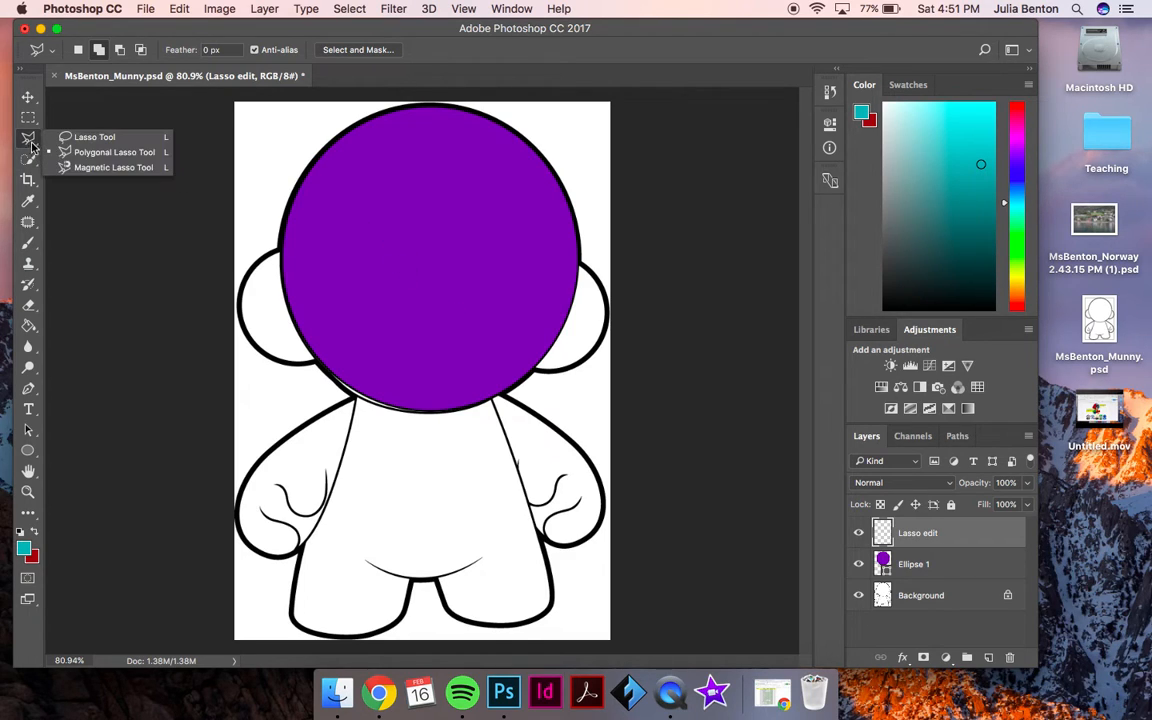
left_click(108, 167)
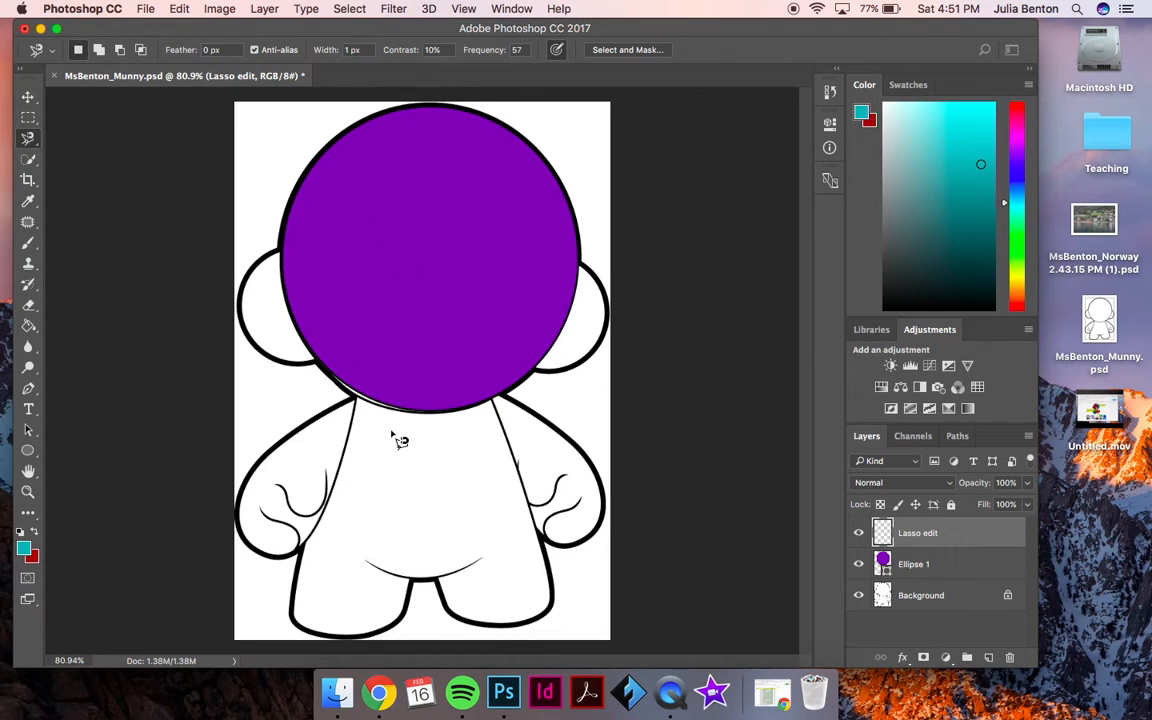
scroll(398, 437, "up", 5)
scroll(398, 437, "down", 3)
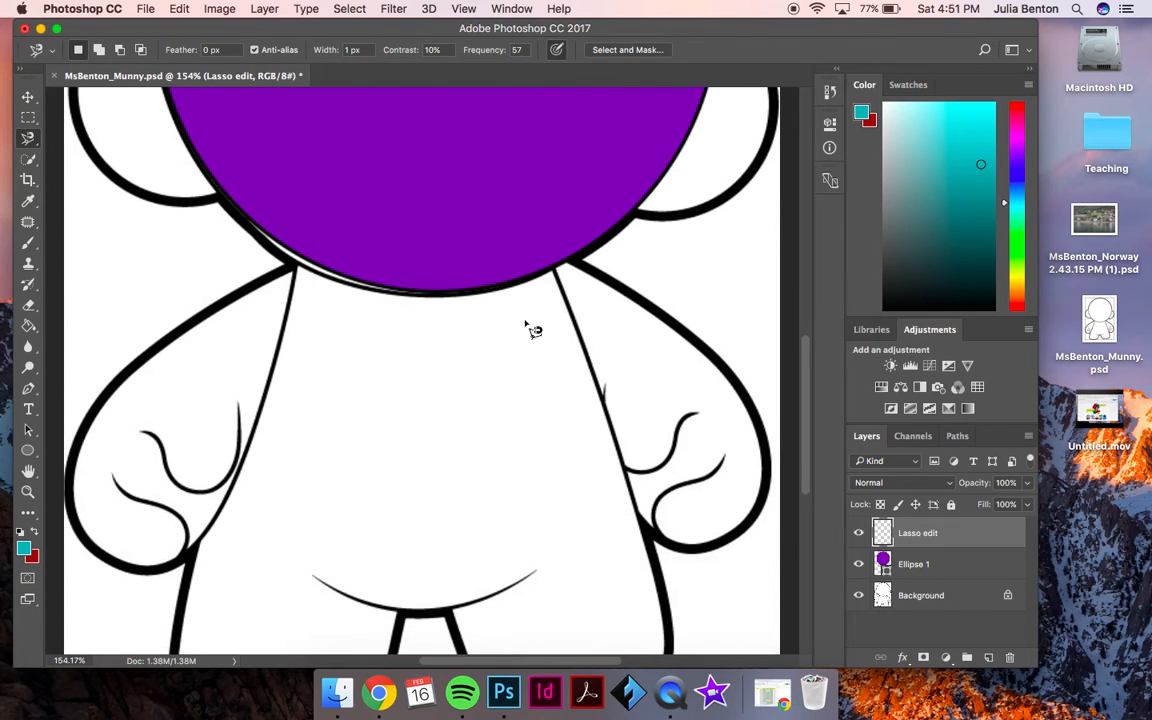
left_click(553, 270)
left_click(298, 265)
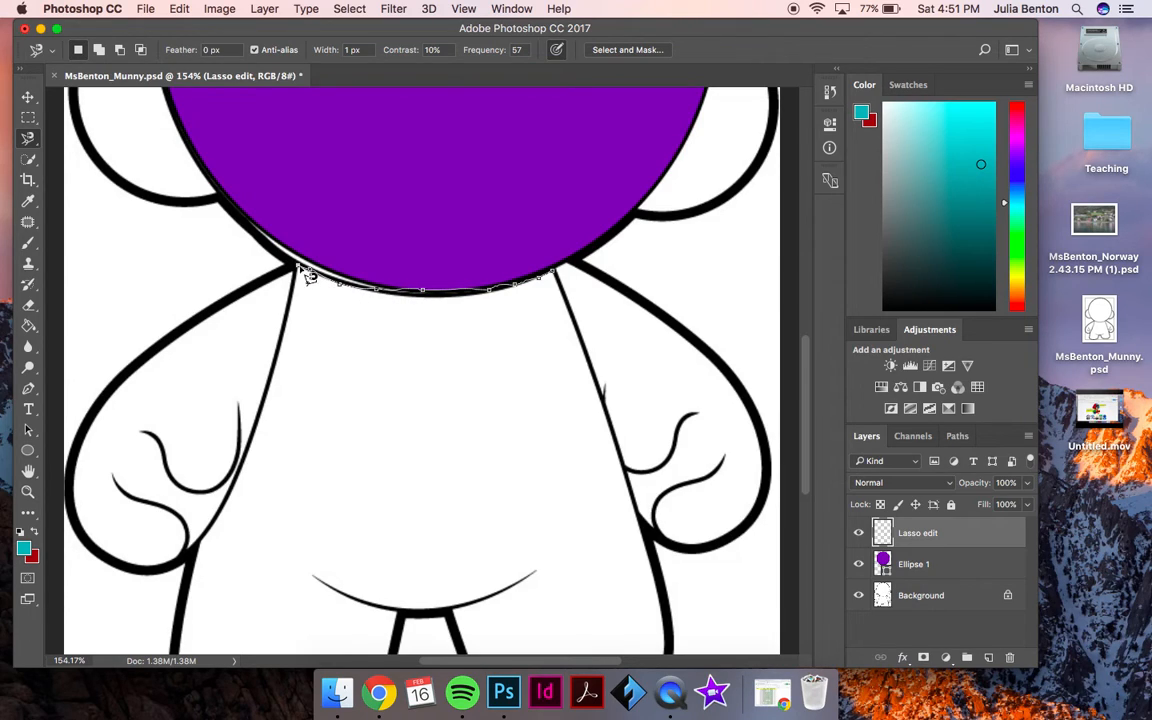
left_click(403, 440)
left_click(563, 276)
scroll(636, 362, "down", 2)
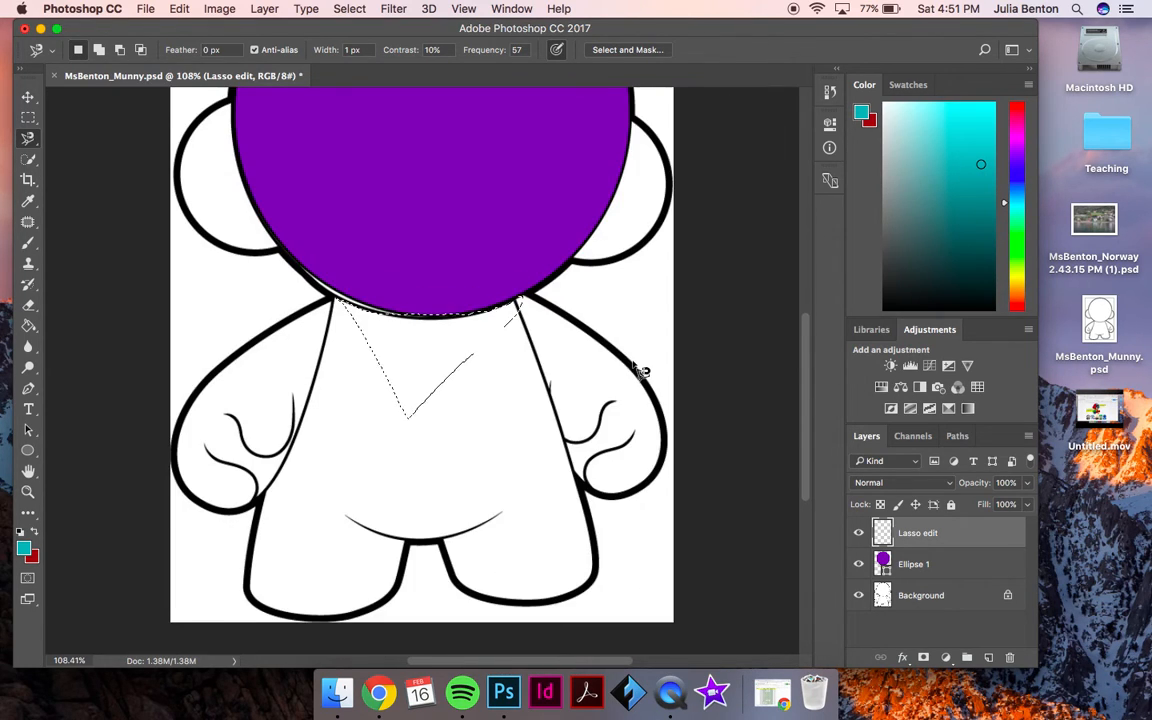
scroll(640, 371, "down", 3)
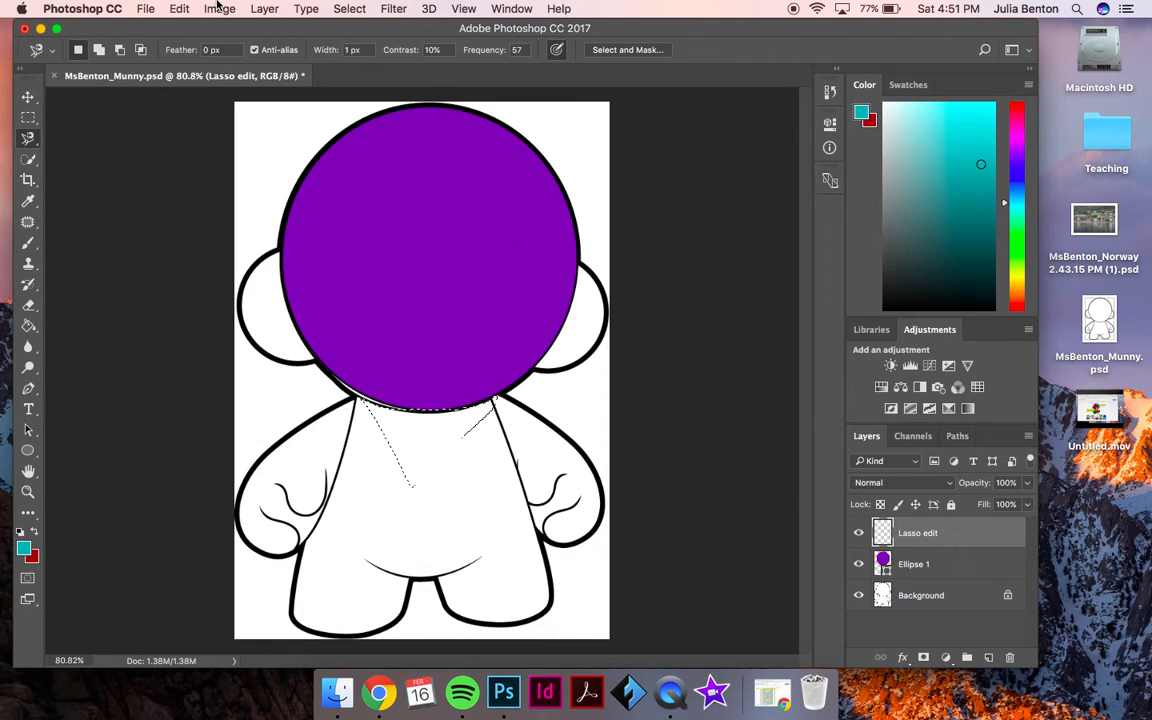
- Fill the collar selection with the teal foreground colour in Normal mode at 100% opacity
left_click(183, 8)
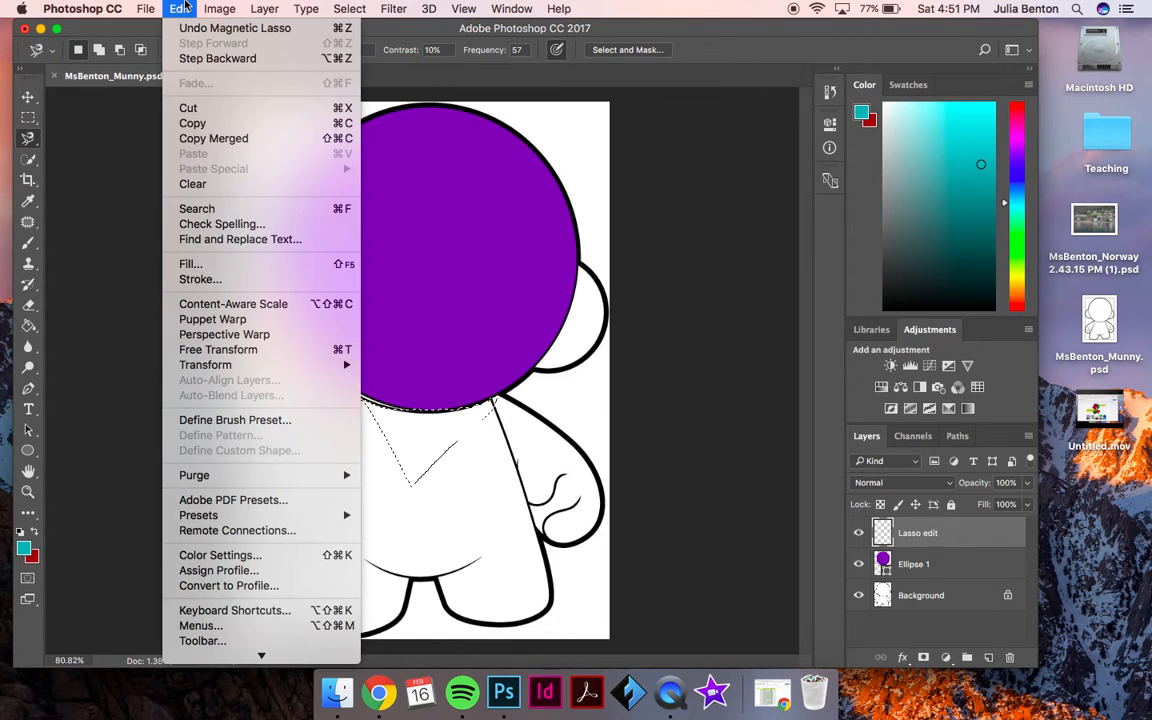
left_click(190, 264)
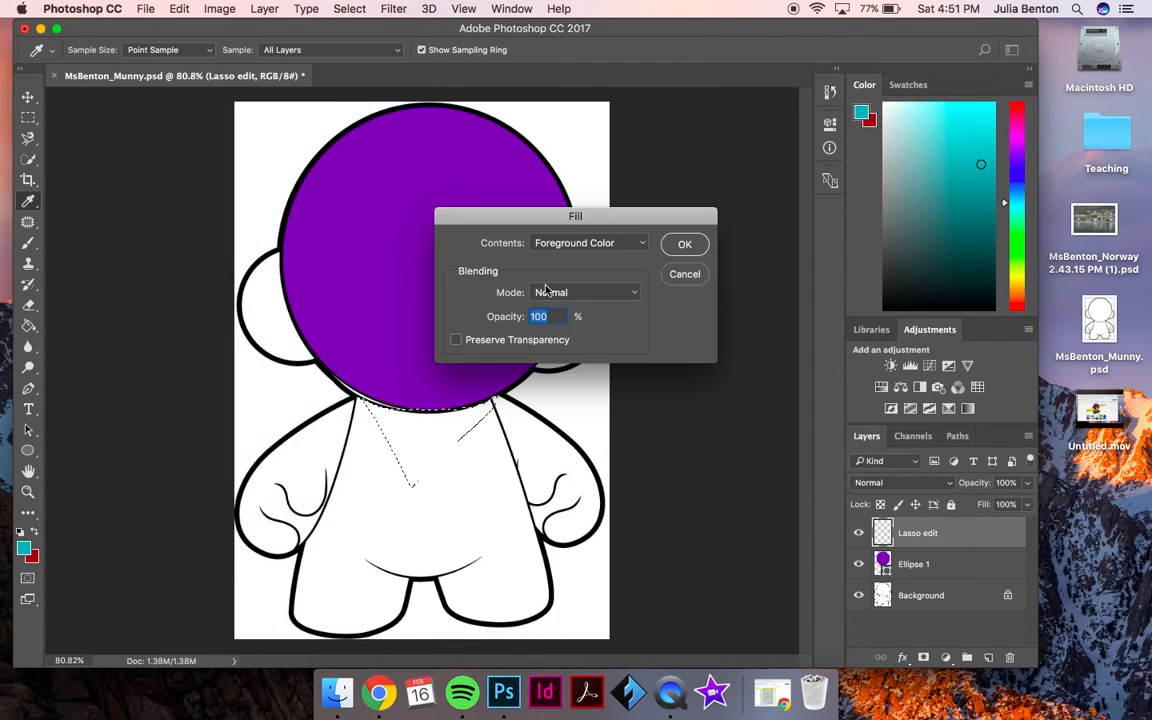
left_click(588, 244)
left_click(586, 243)
left_click(684, 244)
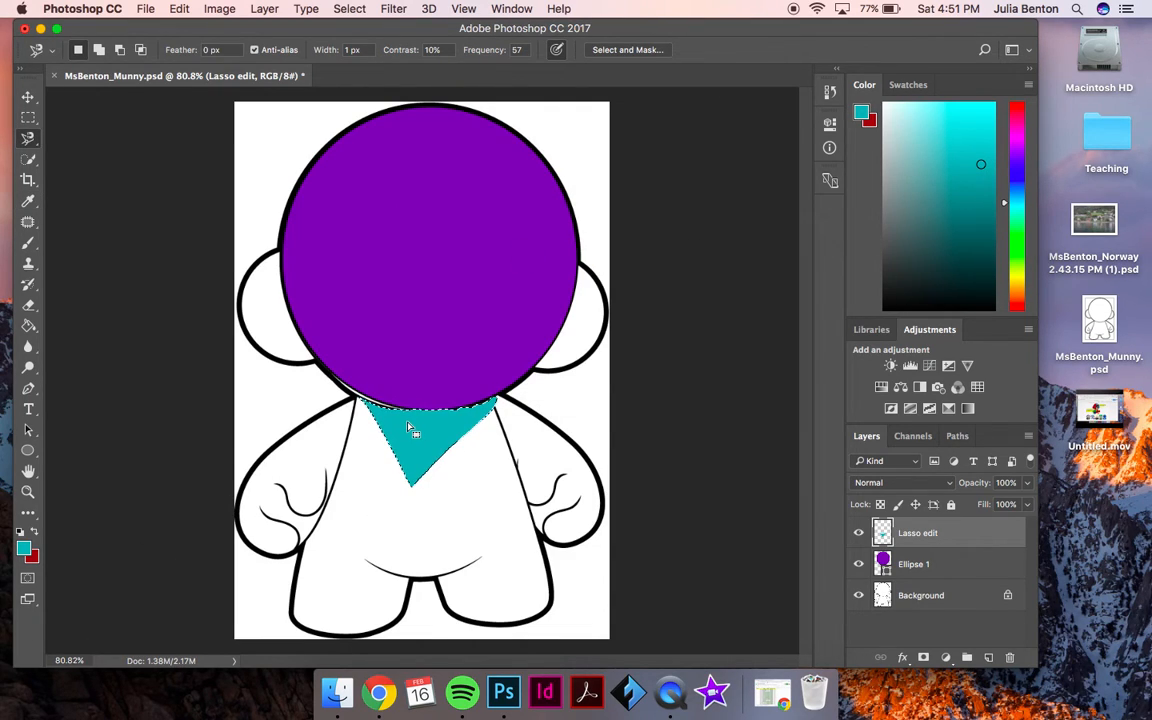
- Change the foreground colour to a dark blue
left_click(25, 547)
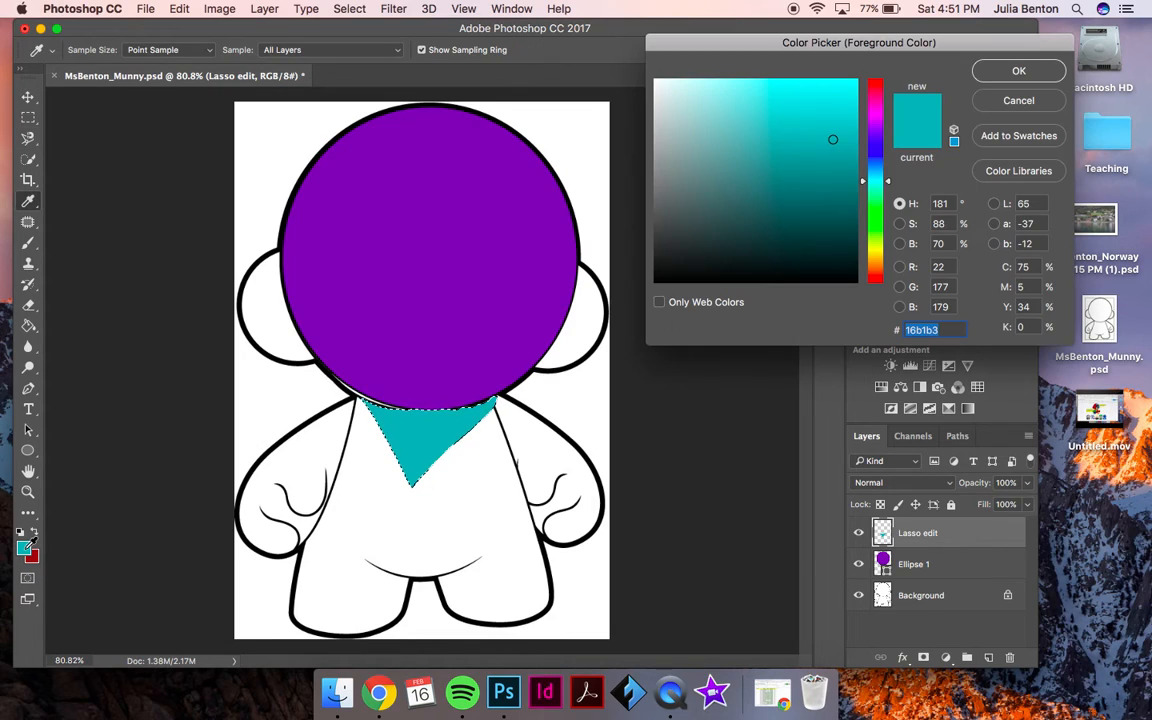
left_click_drag(873, 178, 852, 168)
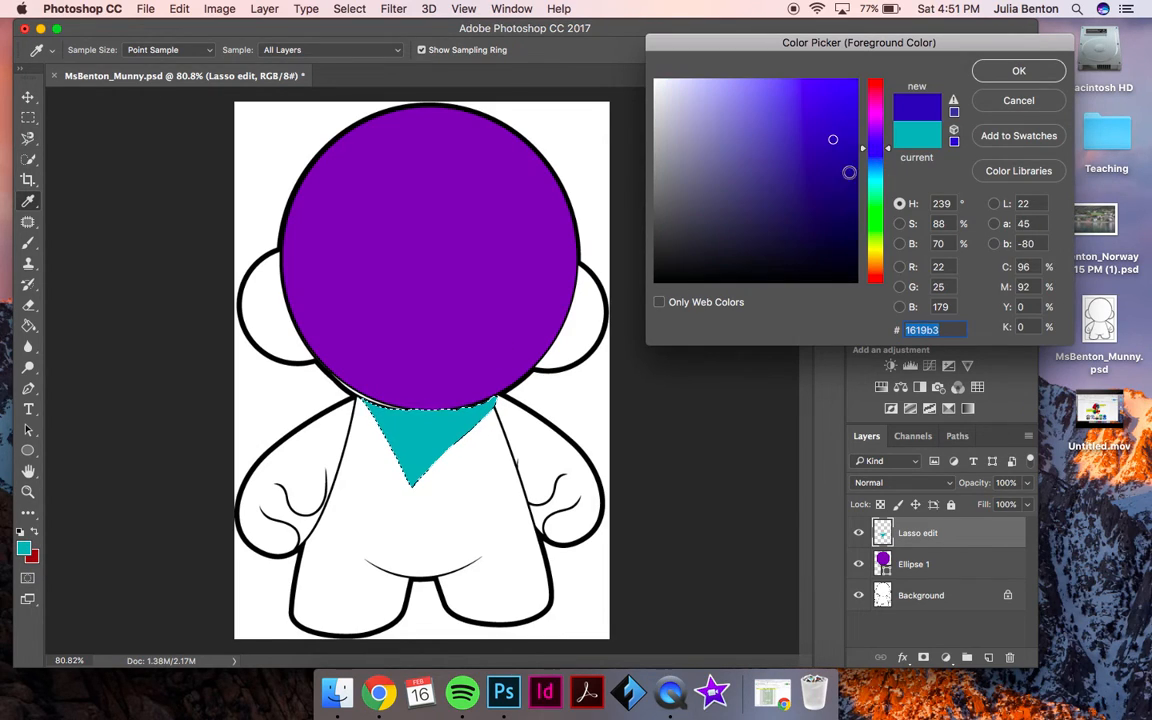
left_click(1018, 70)
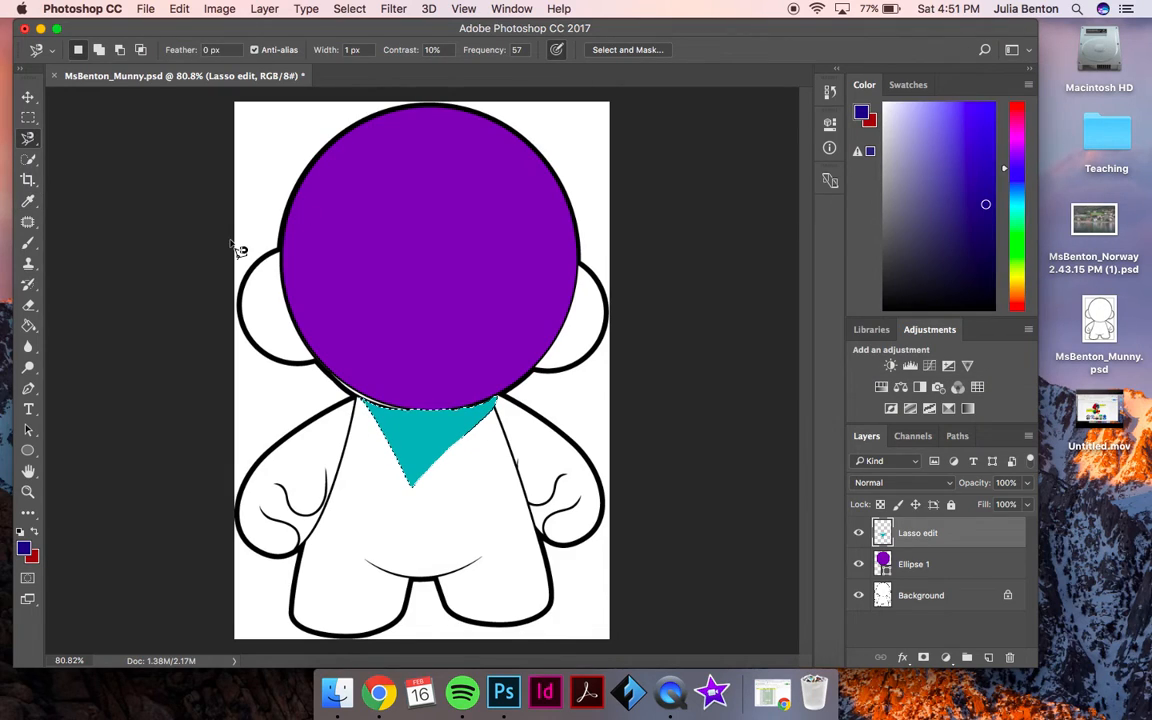
- Fill the collar selection with the dark blue foreground colour in Normal mode at 100% opacity and deselect it
left_click(213, 8)
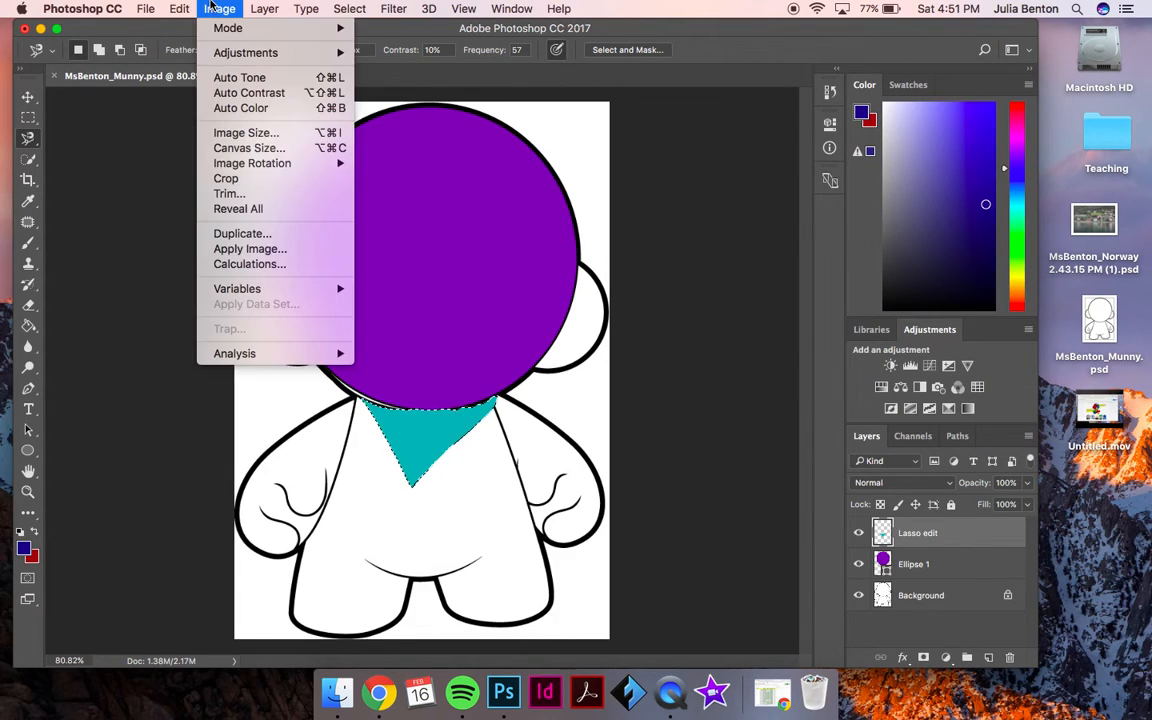
mouse_move(179, 8)
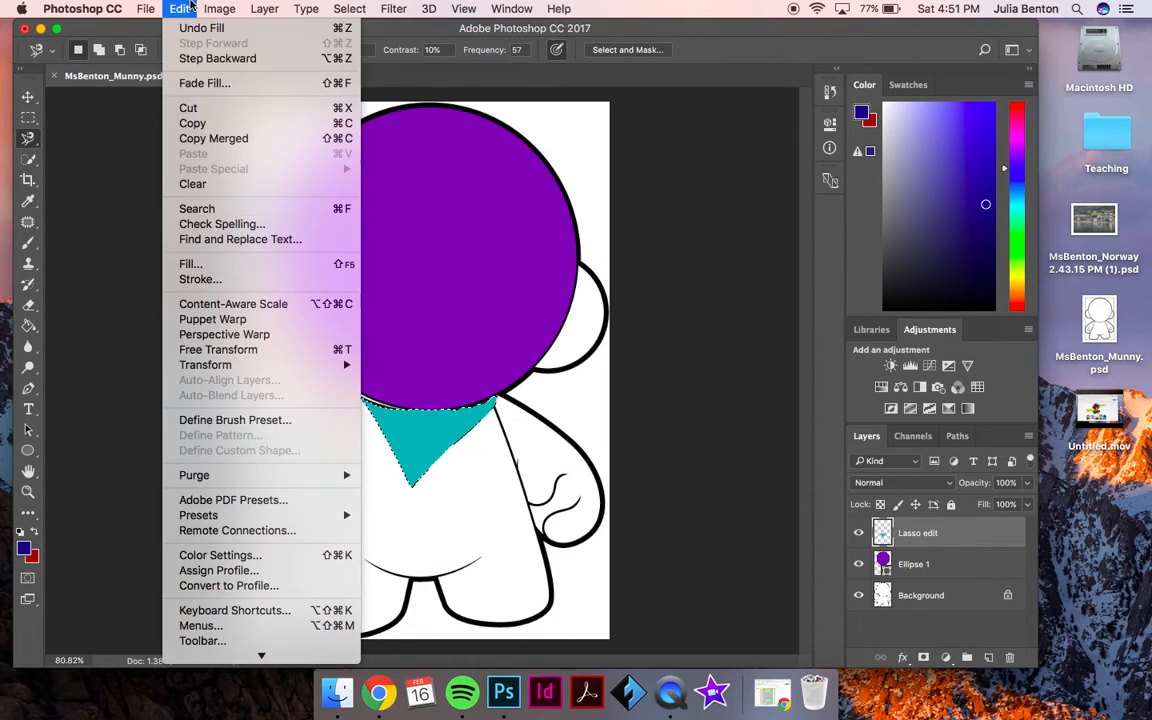
left_click(227, 268)
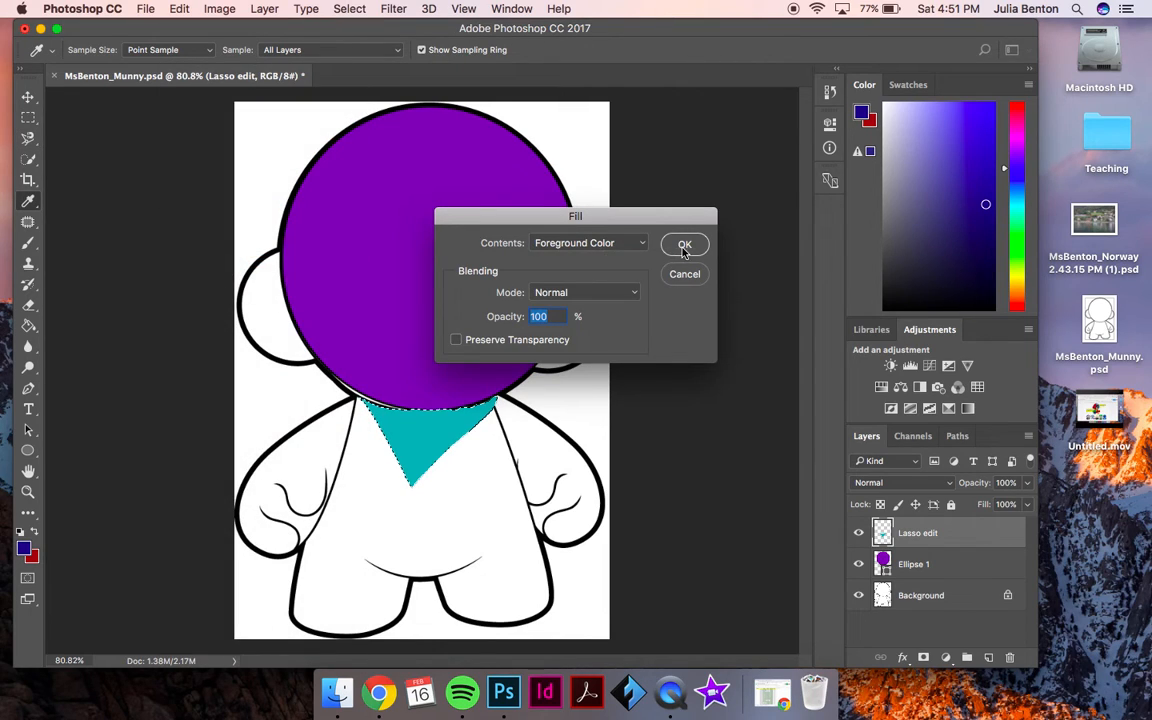
left_click(684, 246)
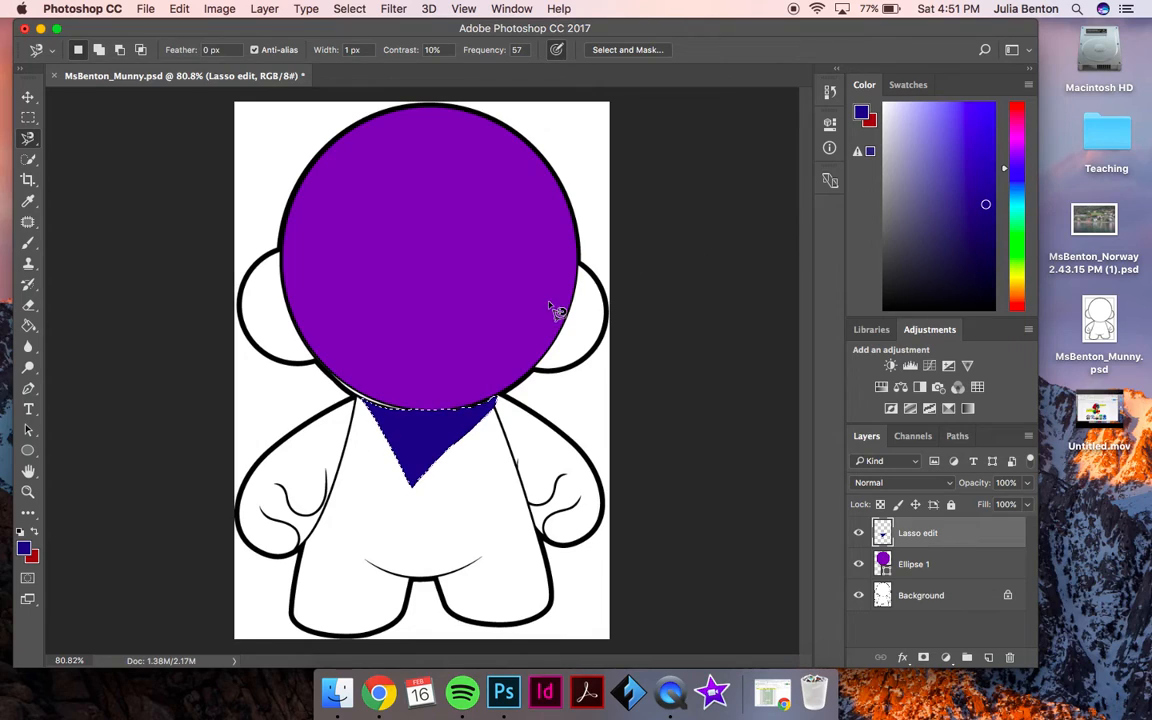
key("super+d")
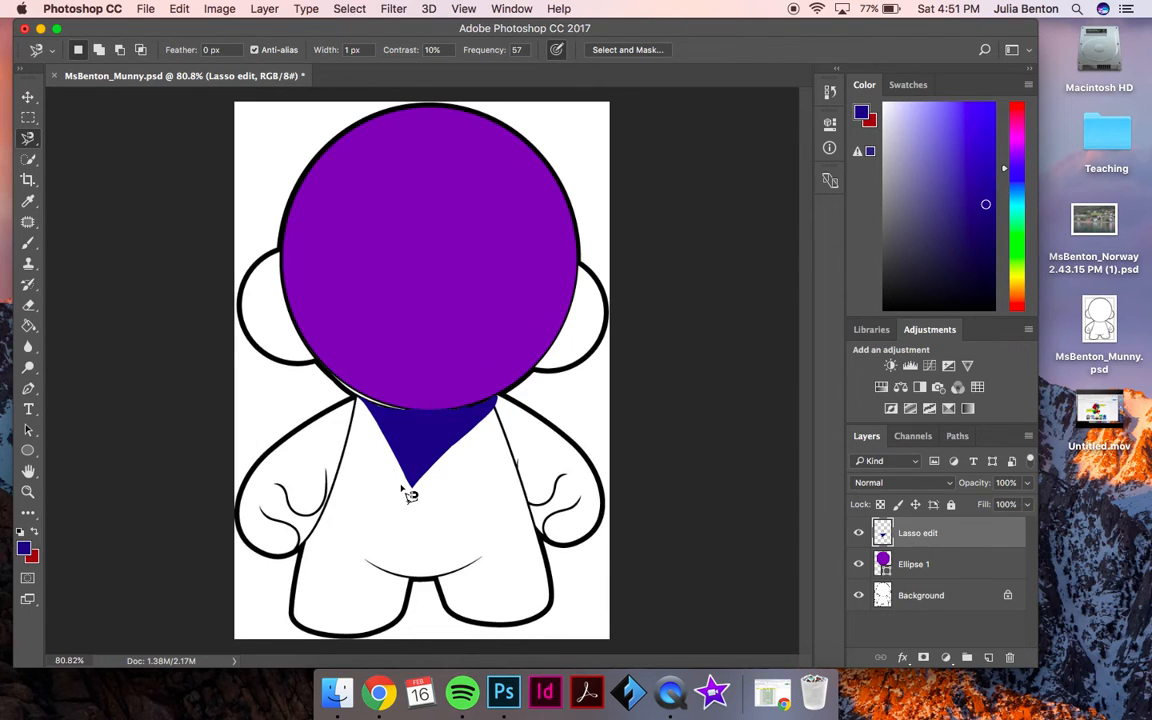
- Add a new layer above the Lasso edit layer and name it "Brush edits"
left_click(988, 658)
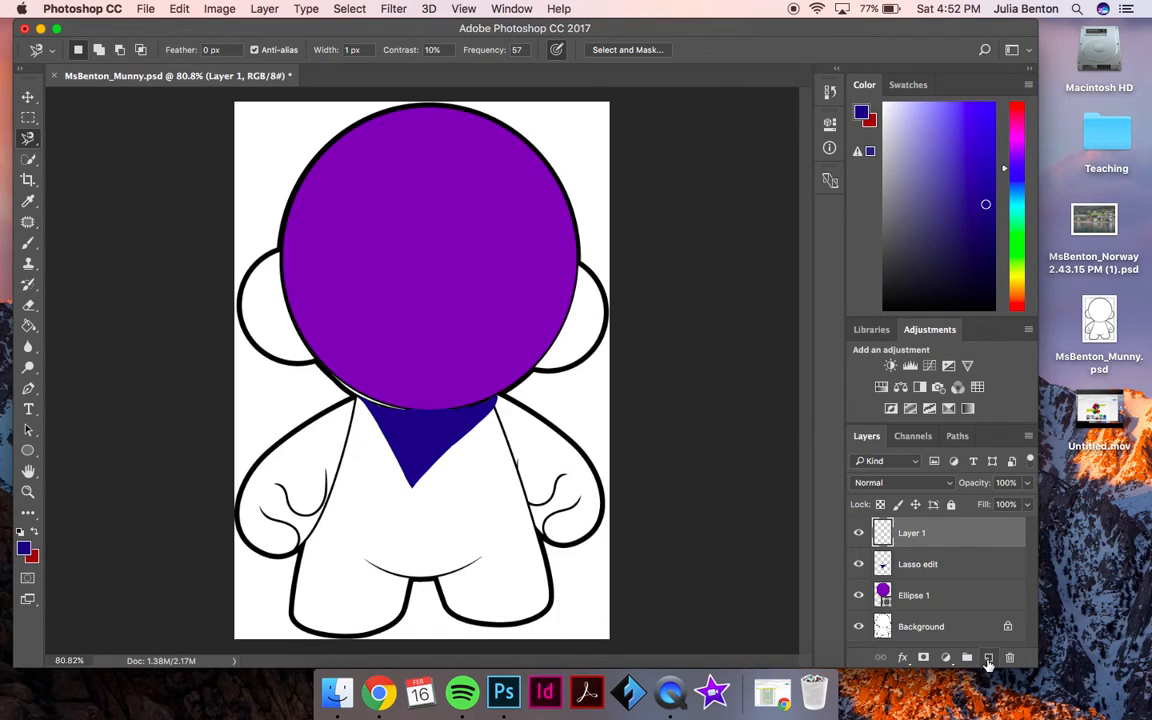
double_click(908, 533)
type("Br")
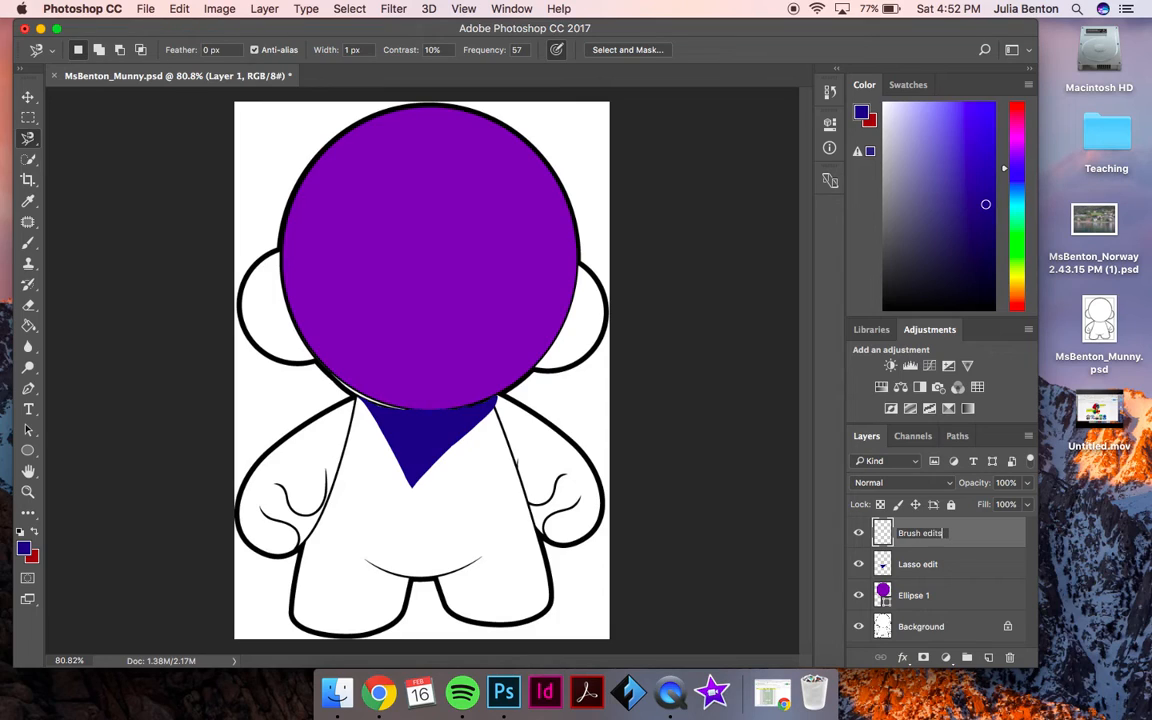
key("Return")
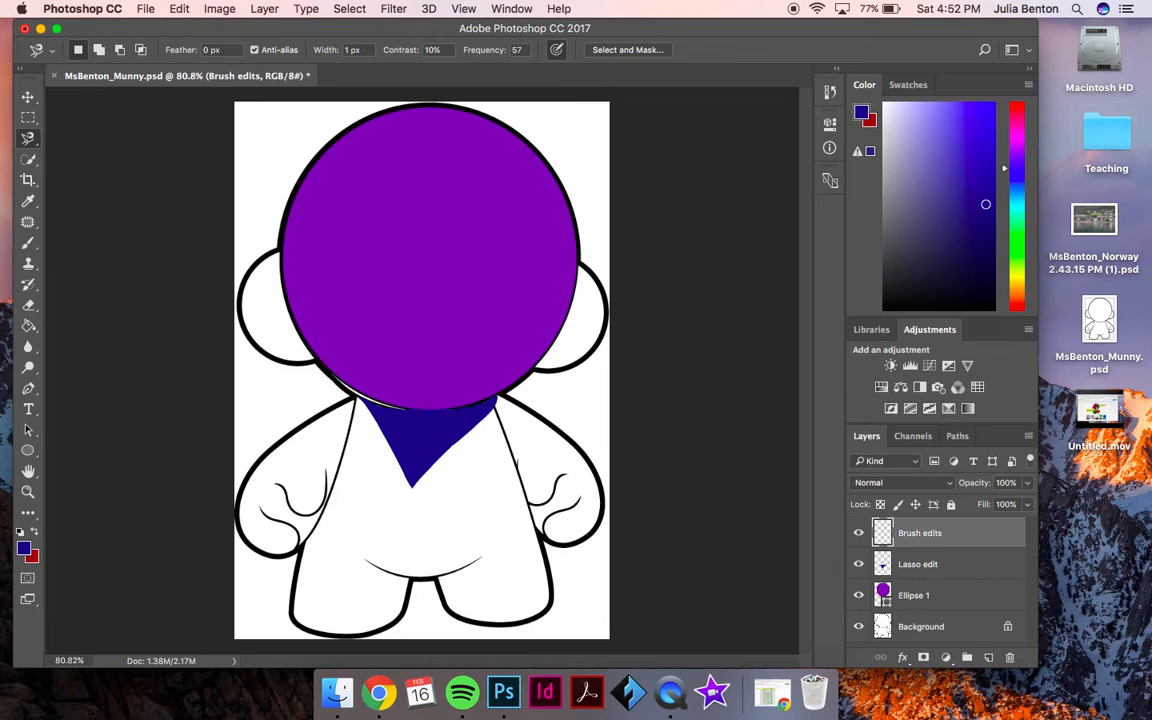
- Paint three curved dark blue strokes across the purple head with a bristle brush at 33 px
left_click(25, 241)
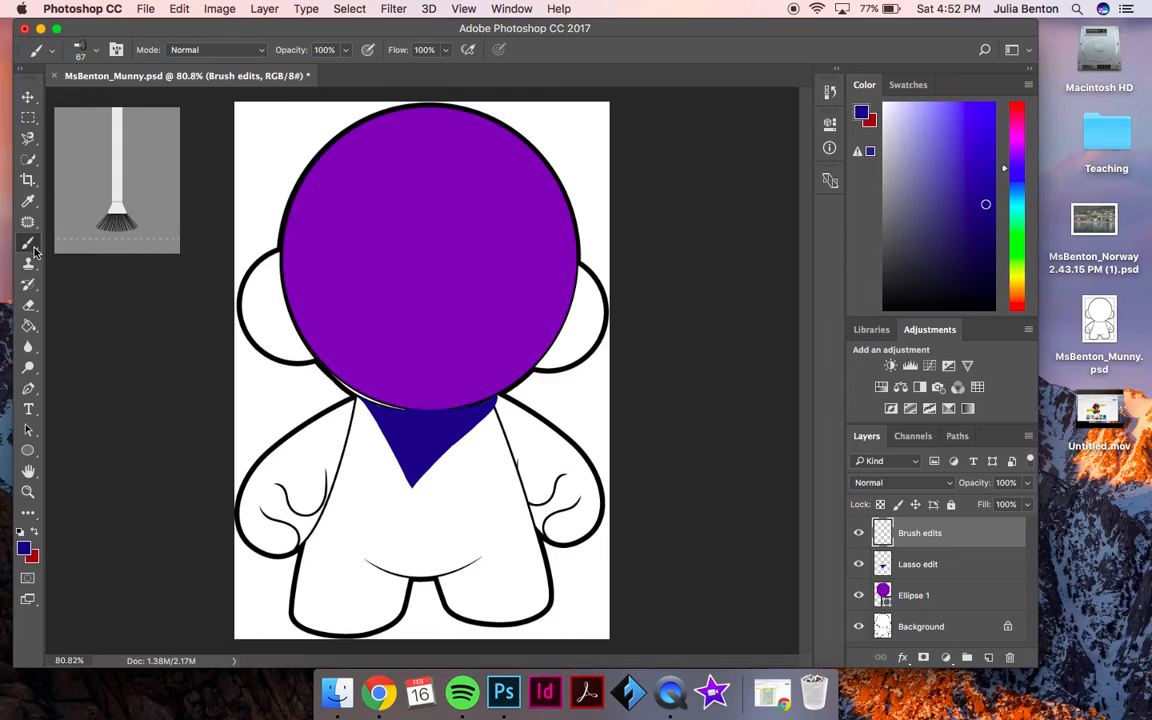
left_click(95, 54)
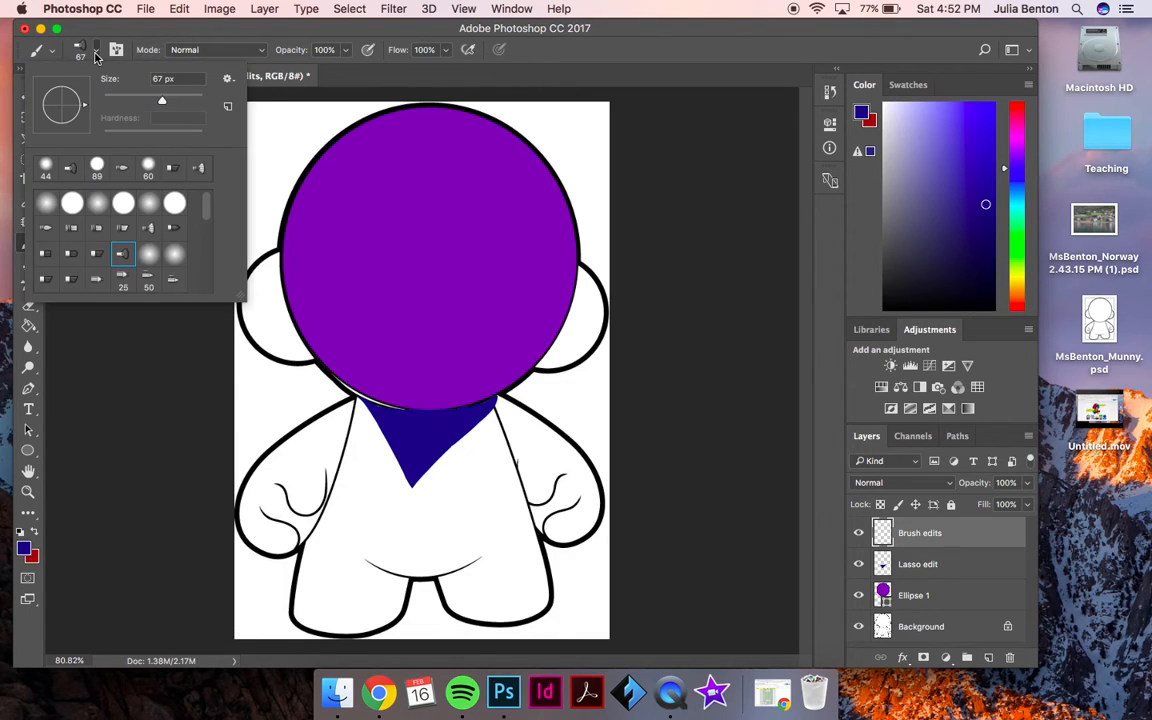
left_click_drag(155, 98, 131, 101)
left_click(150, 229)
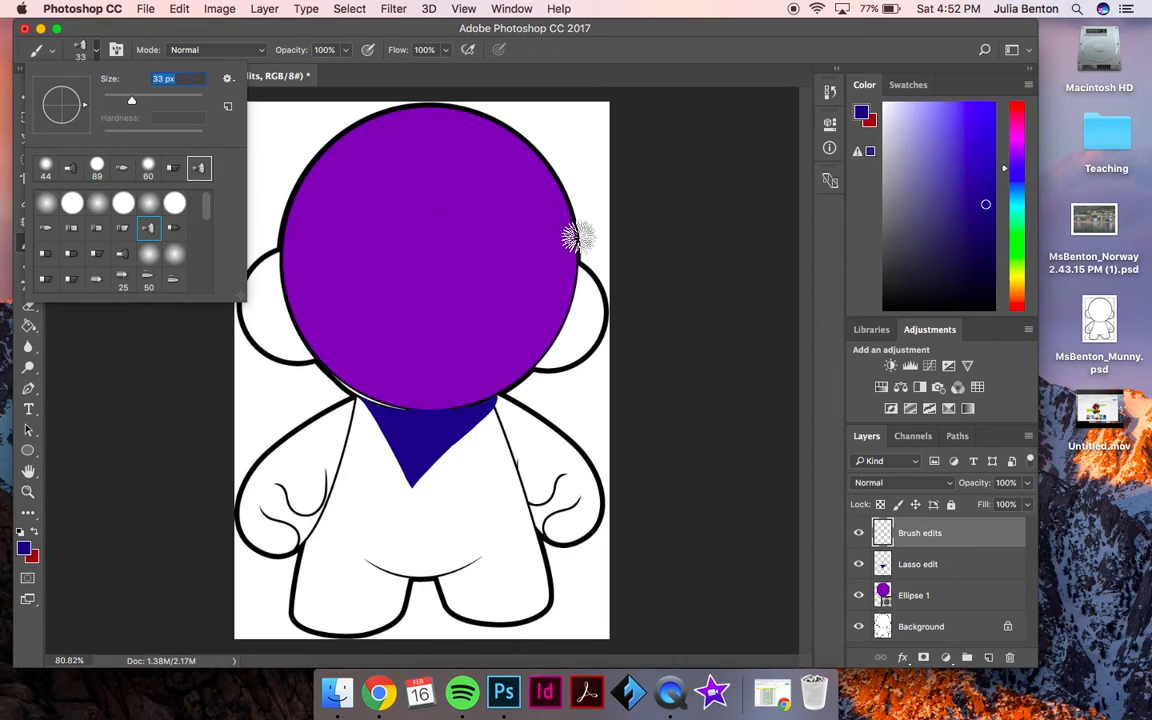
left_click_drag(580, 237, 492, 182)
left_click_drag(545, 290, 375, 211)
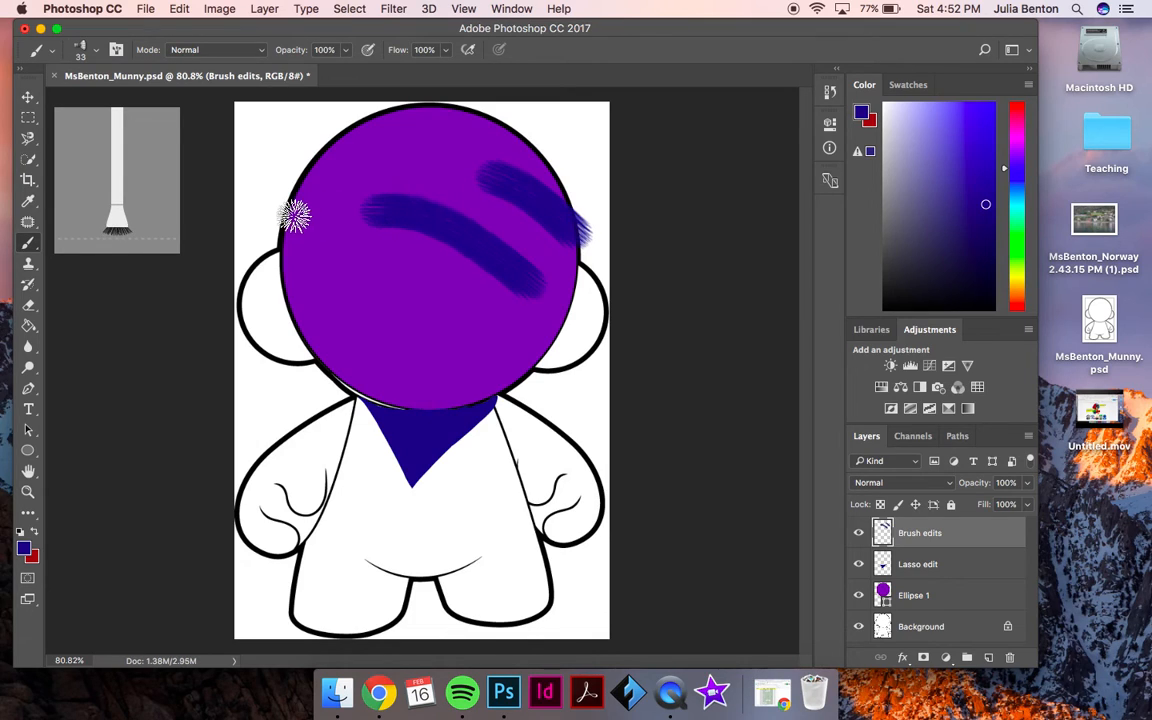
mouse_move(337, 301)
left_mouse_down()
mouse_move(390, 342)
mouse_move(495, 337)
left_mouse_up()
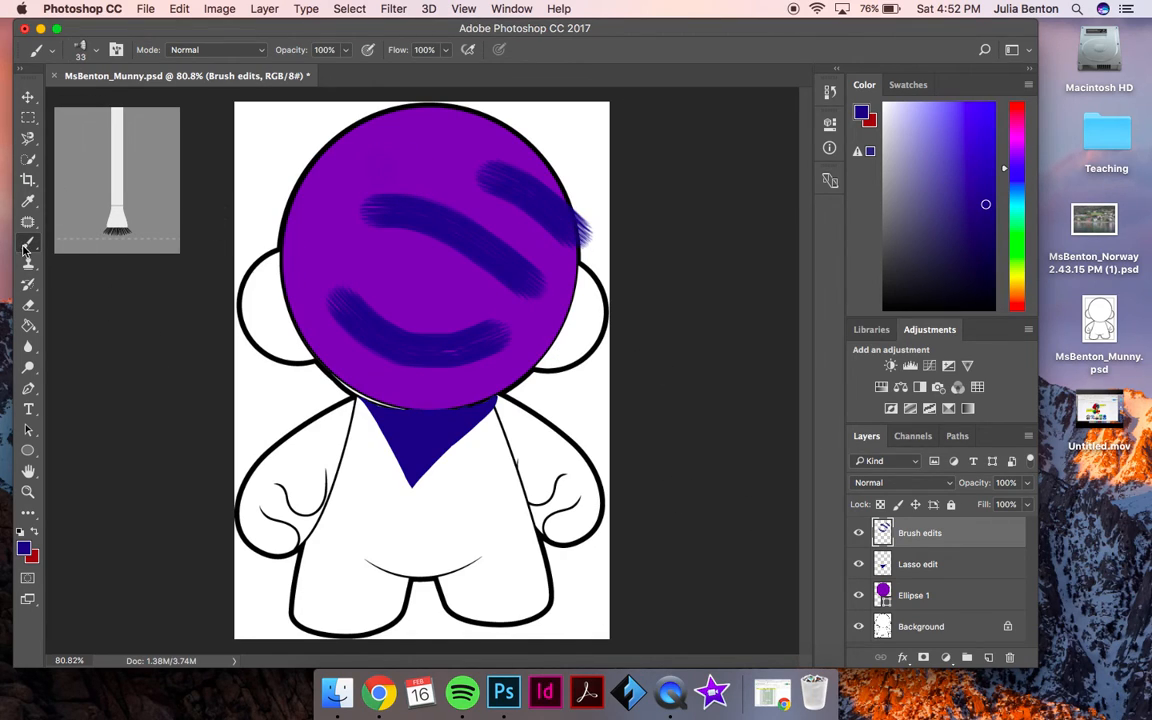
- Erase the right end of the lowest head stroke on the Brush edits layer using a 44 px eraser at maximum hardness
left_click(28, 306)
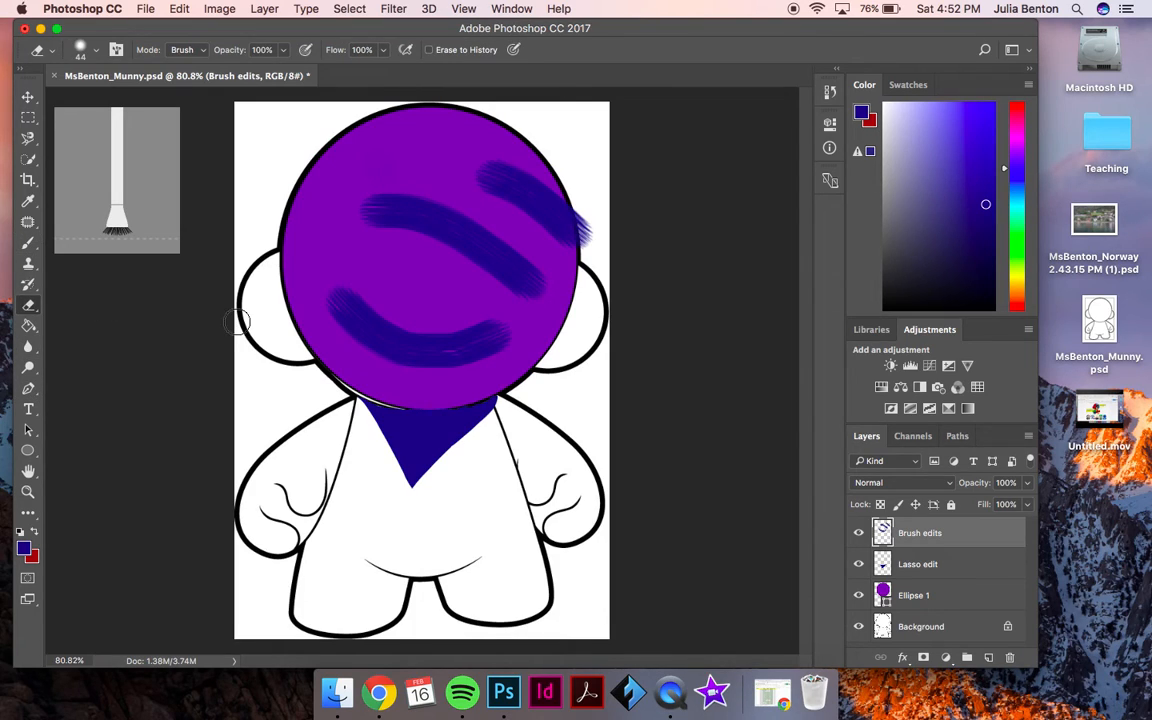
scroll(237, 321, "up", 3)
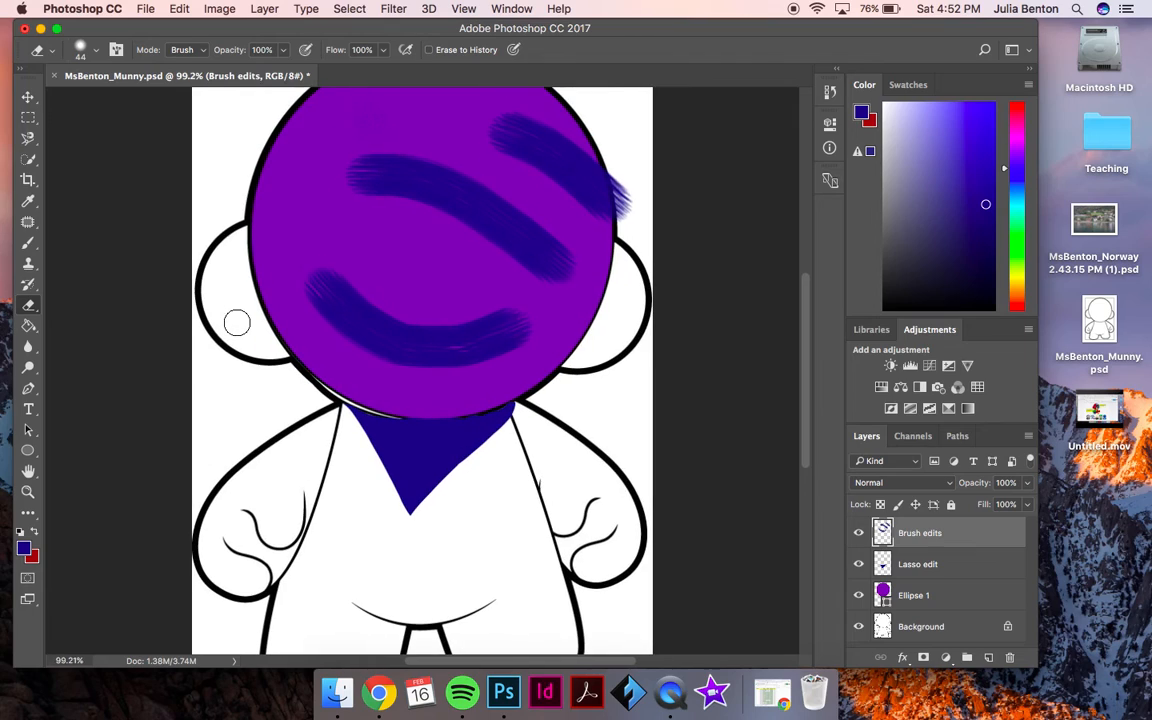
left_click(80, 48)
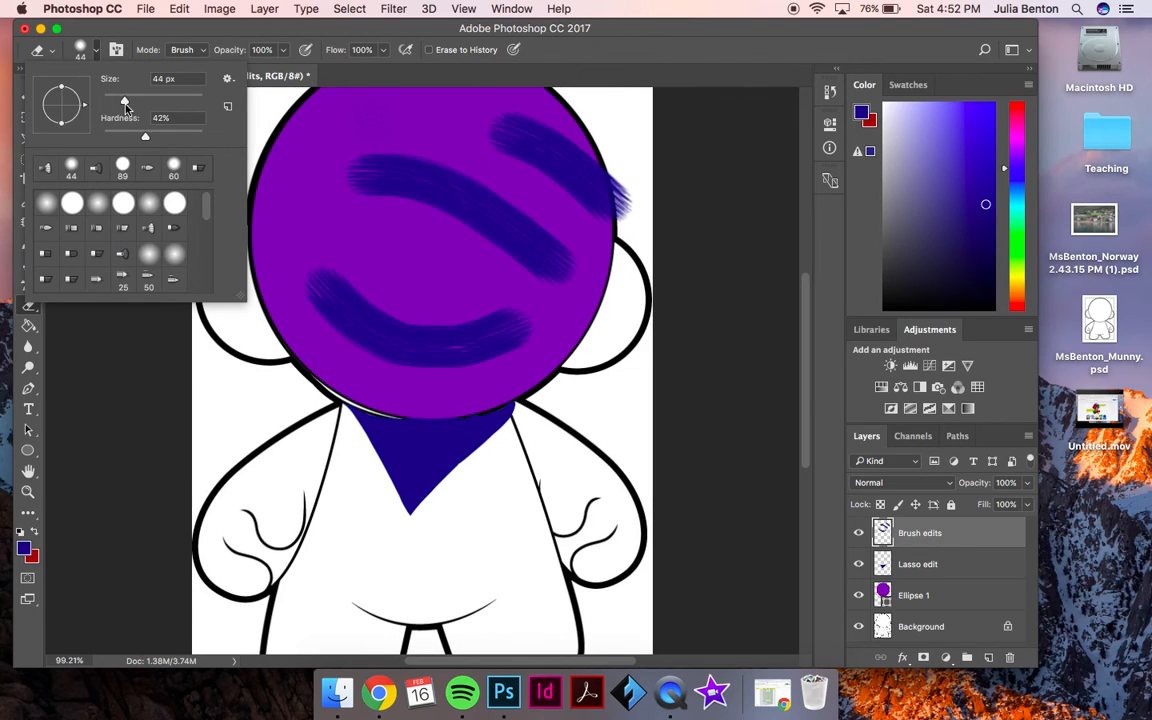
left_click_drag(145, 139, 230, 141)
left_click(82, 50)
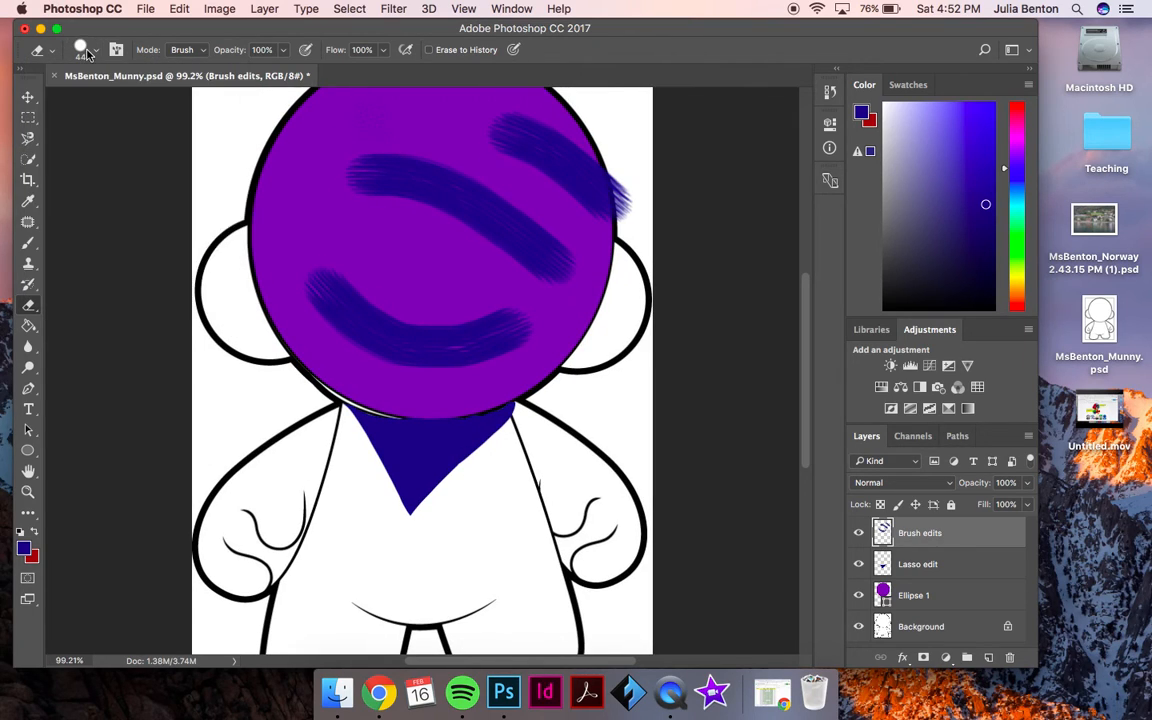
scroll(411, 368, "up", 4)
scroll(411, 368, "down", 3)
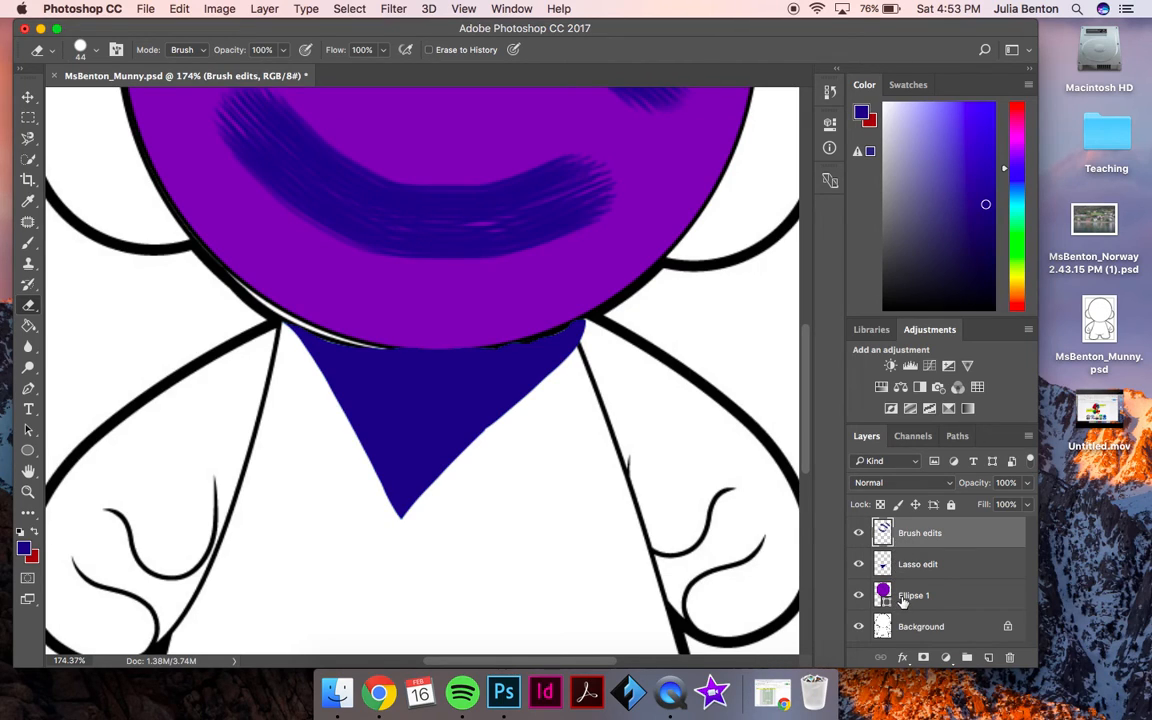
mouse_move(630, 200)
left_mouse_down()
mouse_move(606, 219)
mouse_move(567, 152)
mouse_move(608, 221)
mouse_move(566, 152)
mouse_move(582, 208)
mouse_move(553, 158)
mouse_move(587, 224)
left_mouse_up()
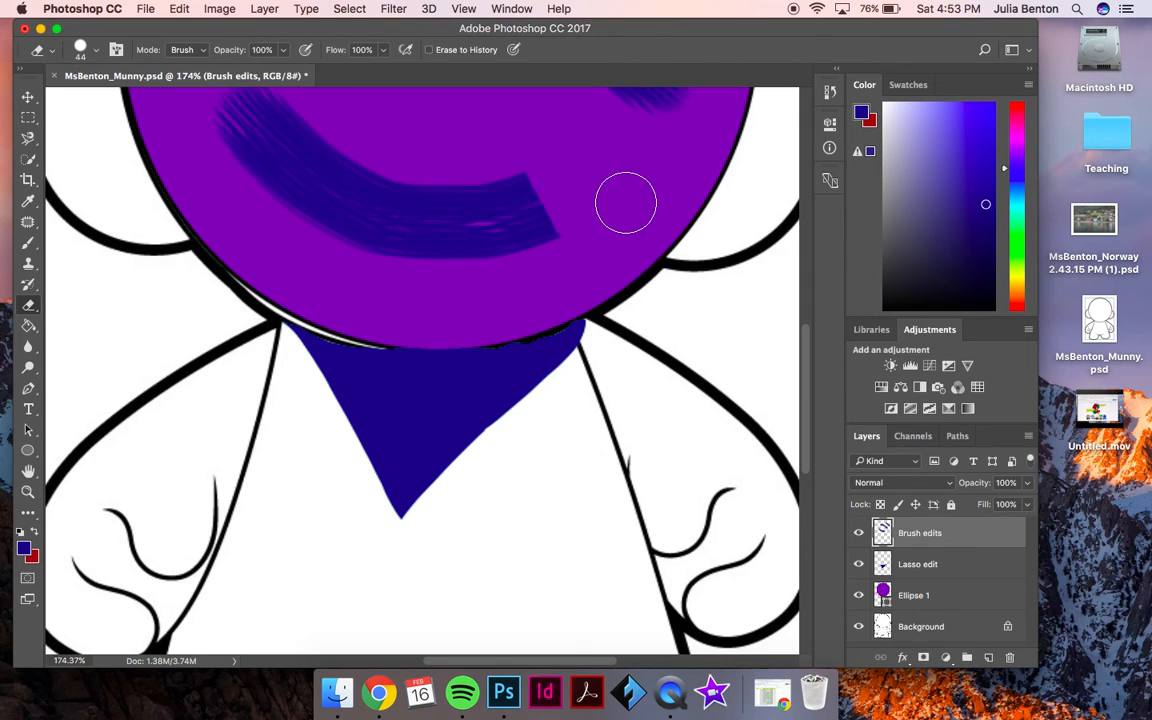
- Erase the collar's overhang past the right arm line on the Lasso edit layer
left_click(910, 568)
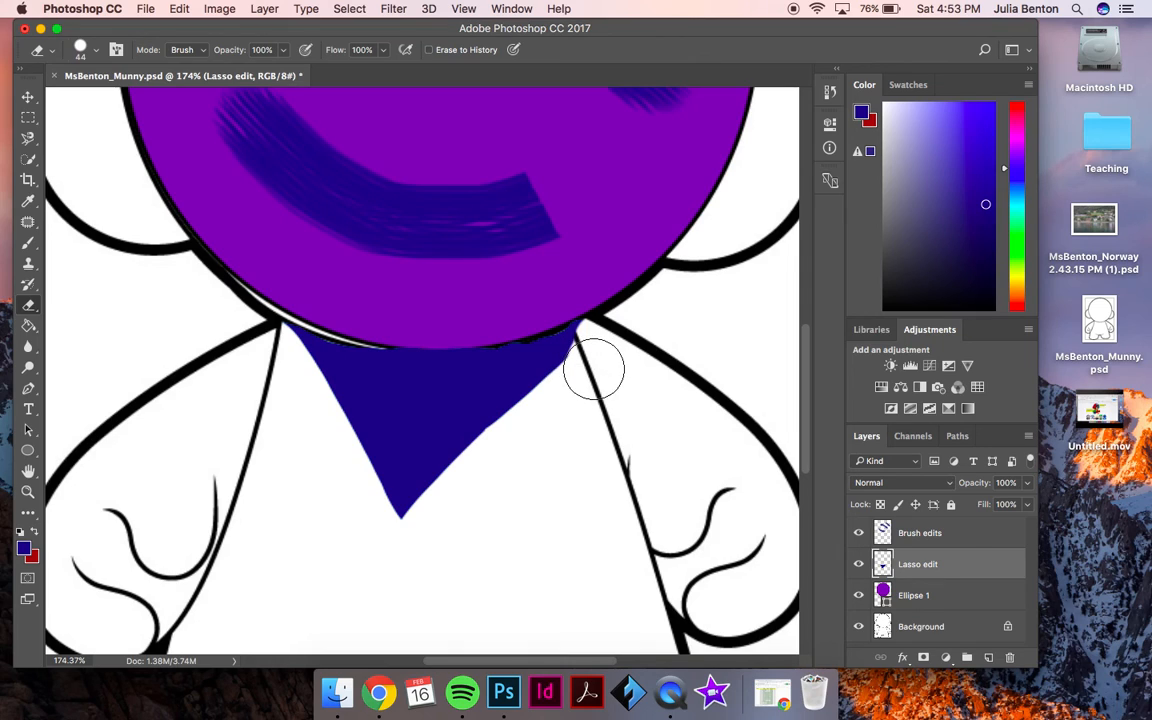
scroll(558, 481, "down", 6)
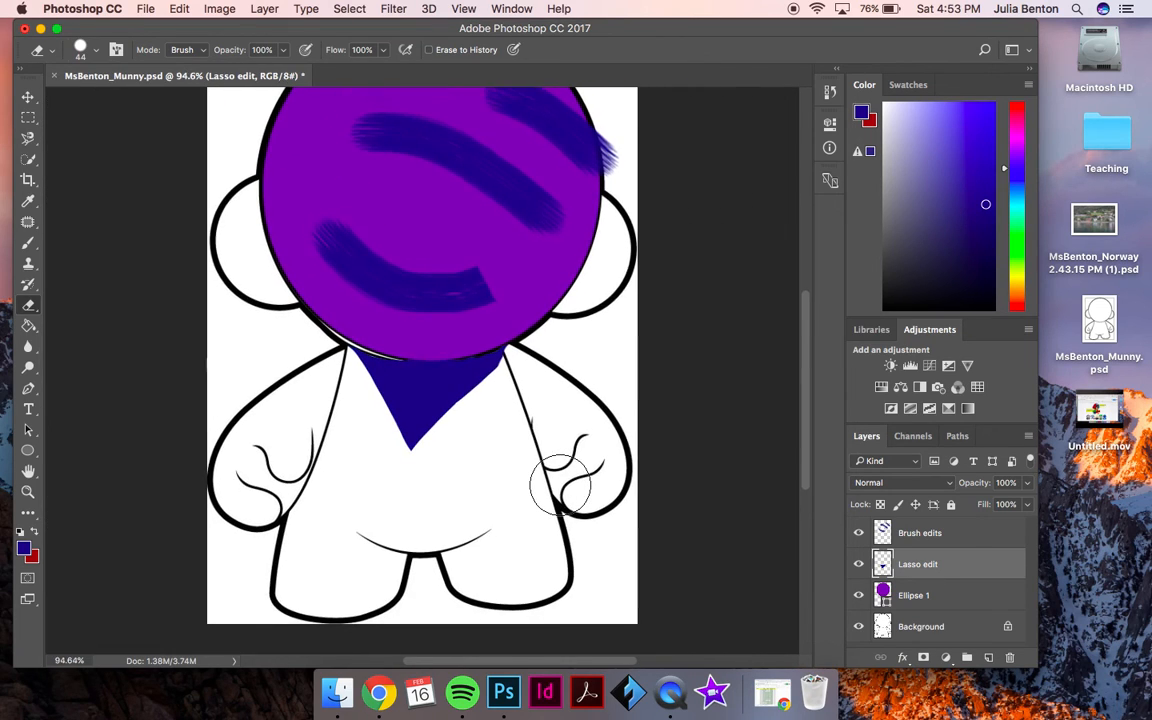
scroll(558, 485, "down", 2)
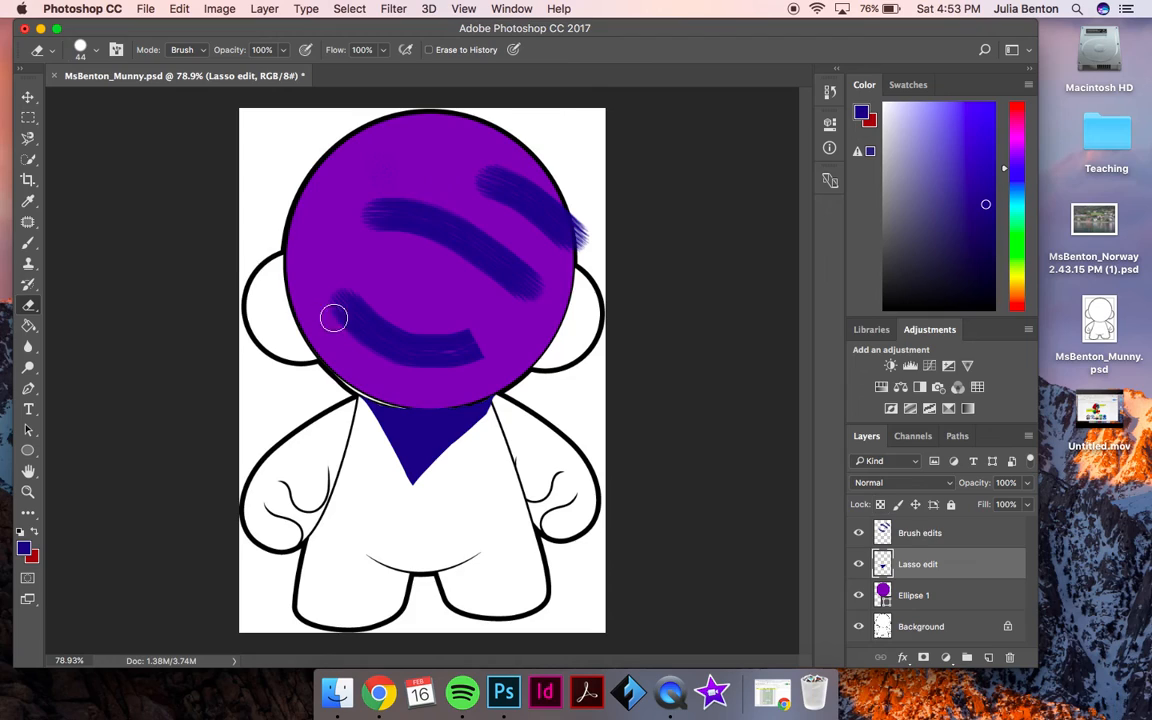
- Move the Ellipse 1 layer to the top of the layer stack, then place it directly beneath Brush edits
left_click(921, 600)
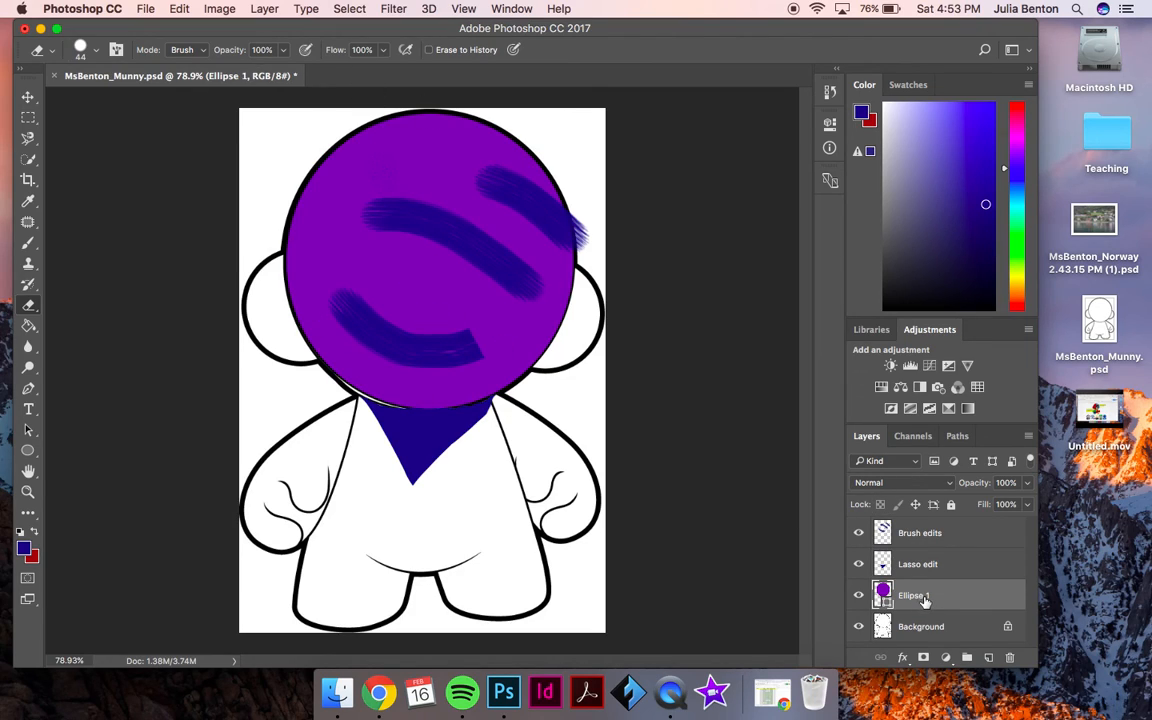
left_click_drag(924, 599, 922, 531)
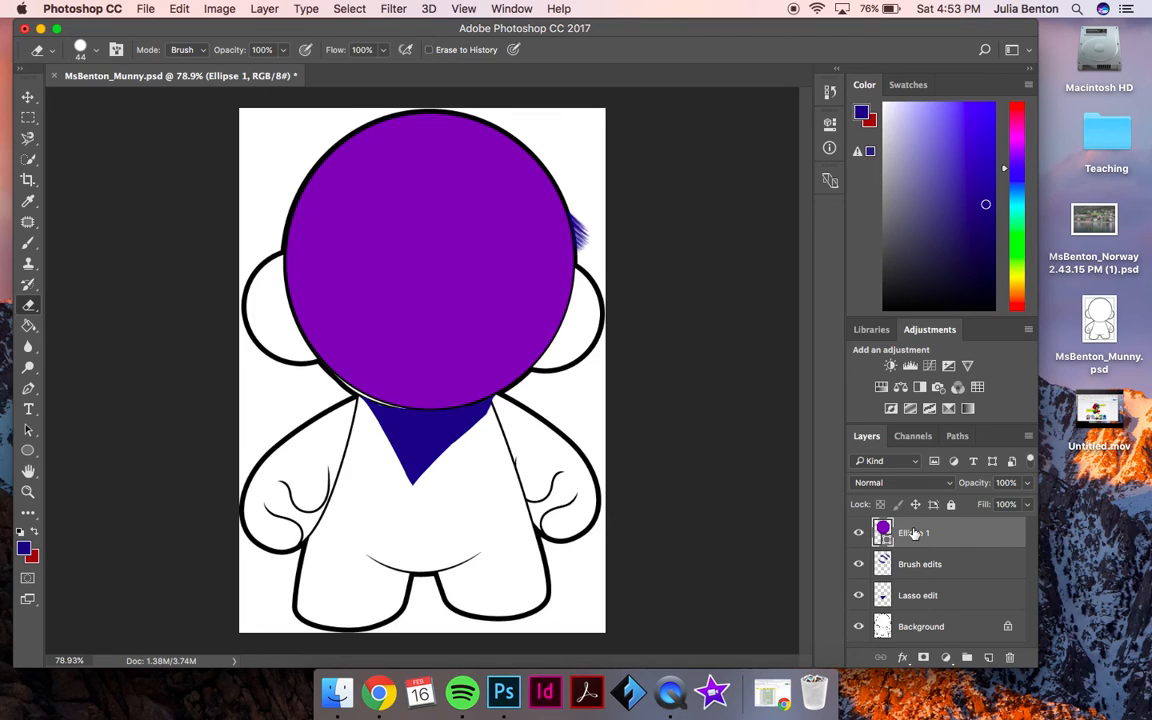
left_click_drag(913, 534, 913, 578)
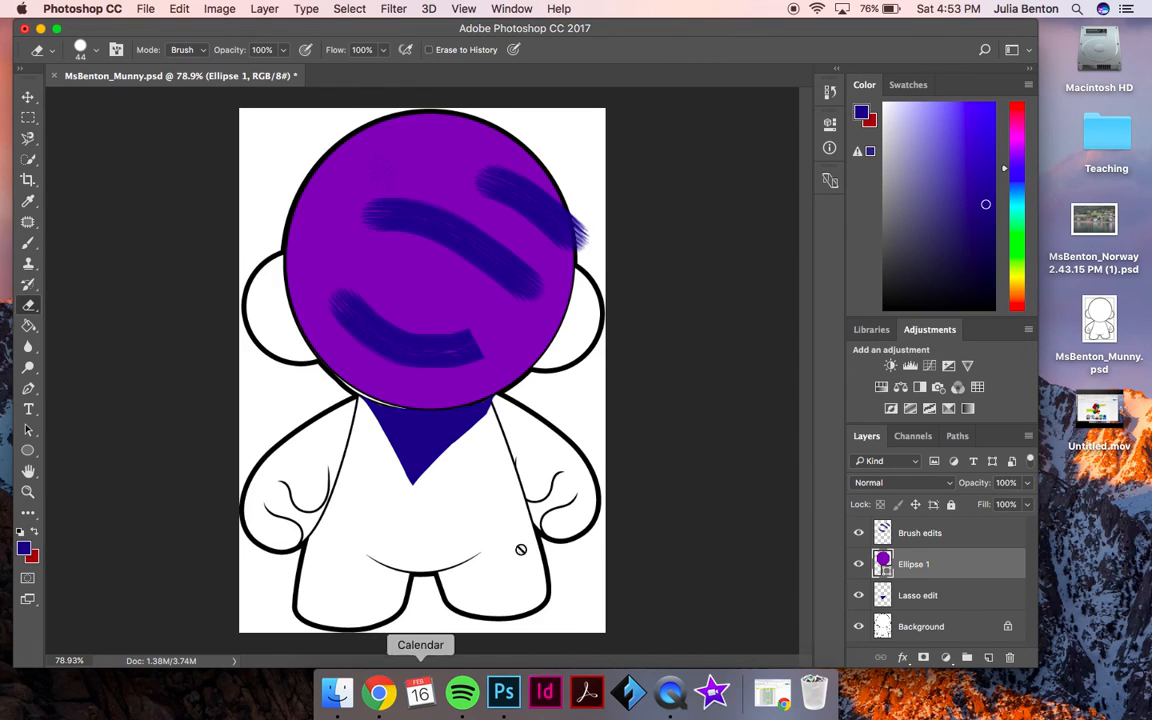
- Switch to Chrome and examine the example designs and requirements in the Munny Instructions document
left_click(380, 697)
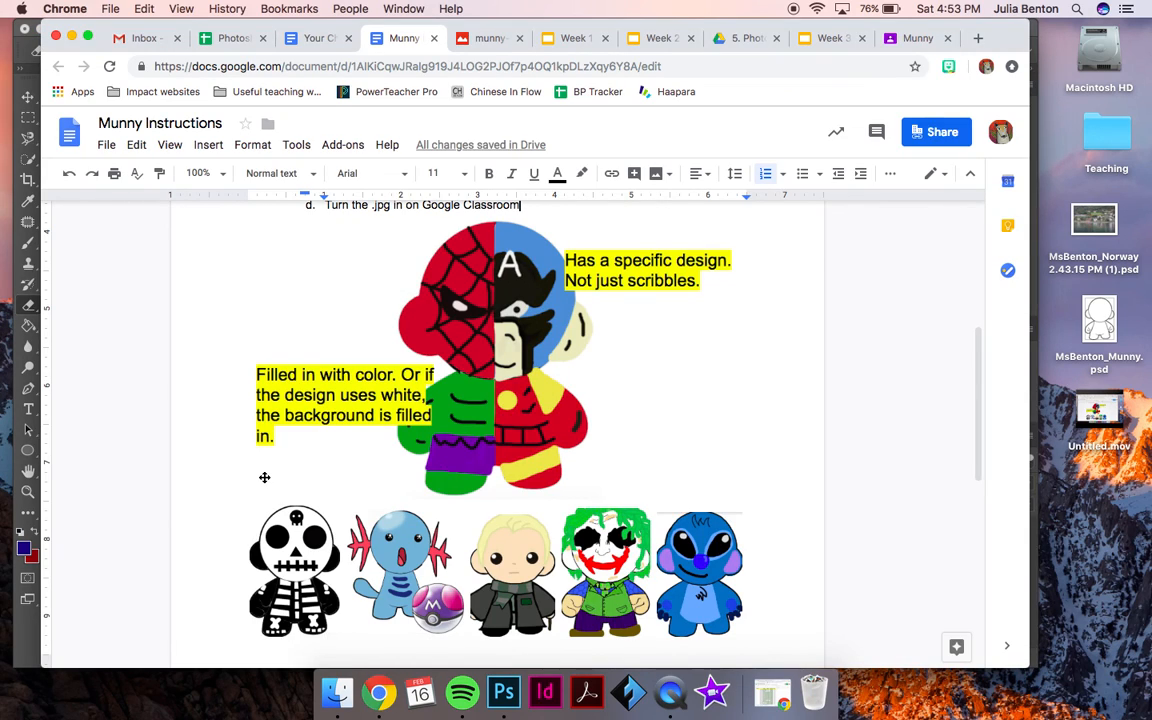
scroll(264, 477, "down", 1)
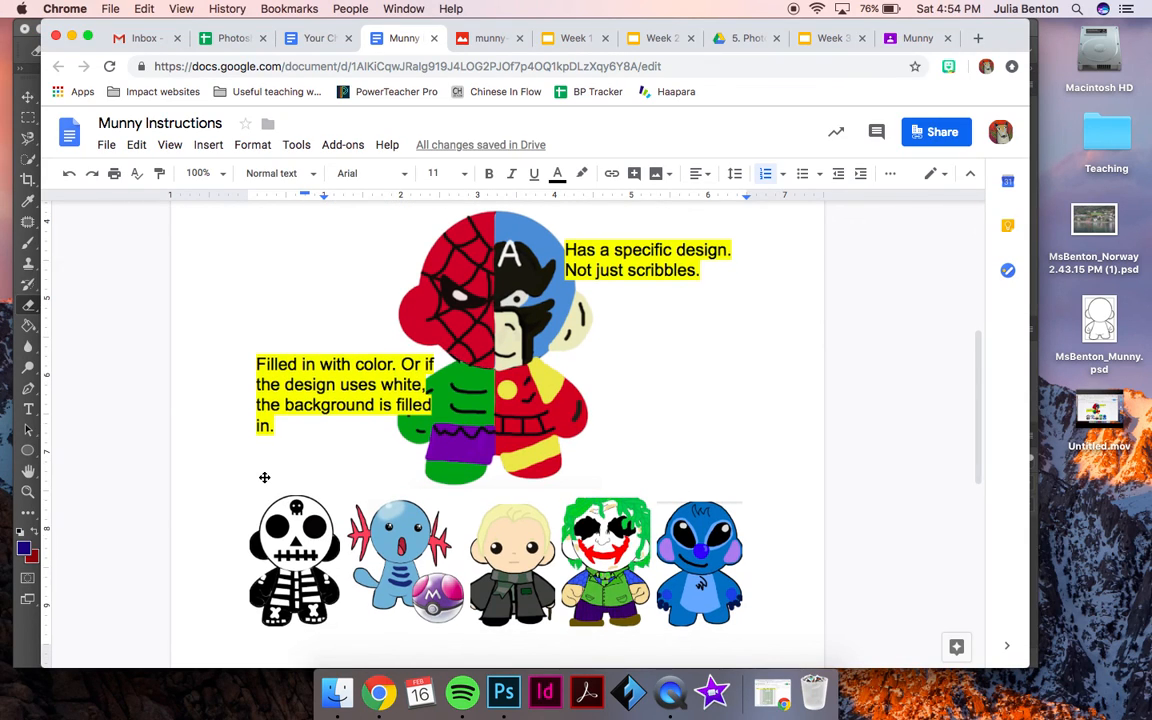